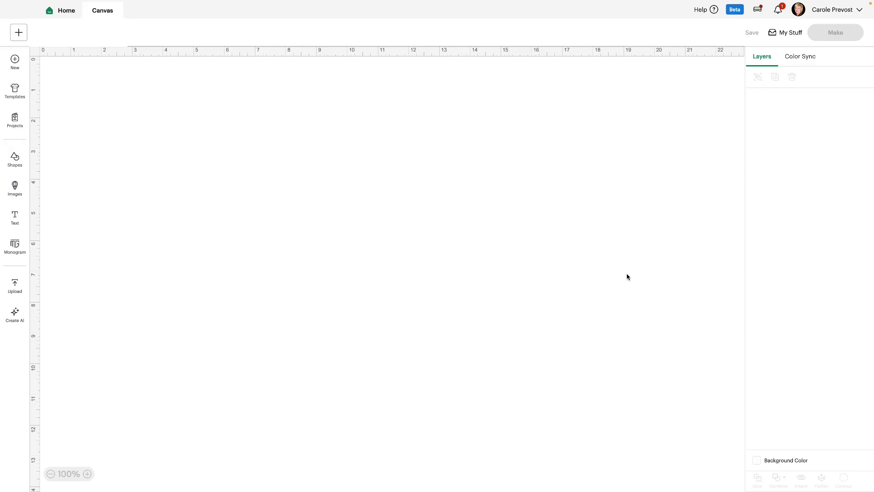
Open Design Space settings from the account menu and close them without changes.
{"action": "left_click", "coordinate": [829, 10]}
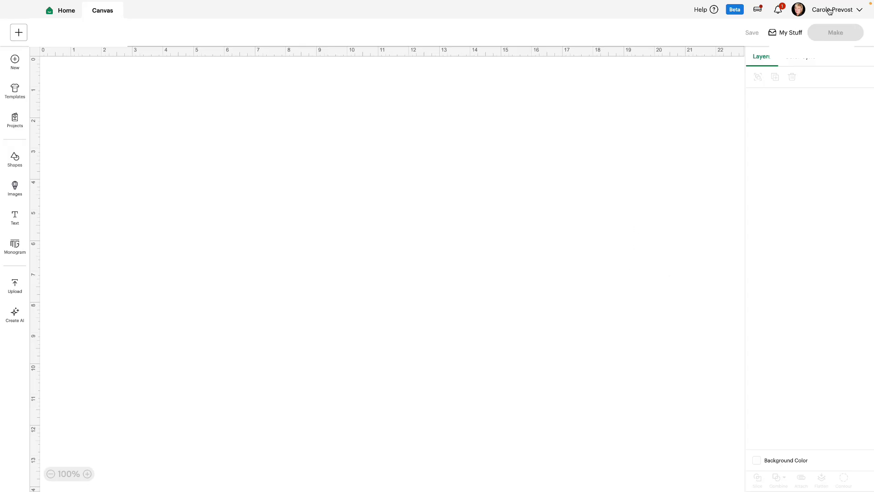
{"action": "left_click", "coordinate": [858, 10]}
{"action": "left_click", "coordinate": [778, 103]}
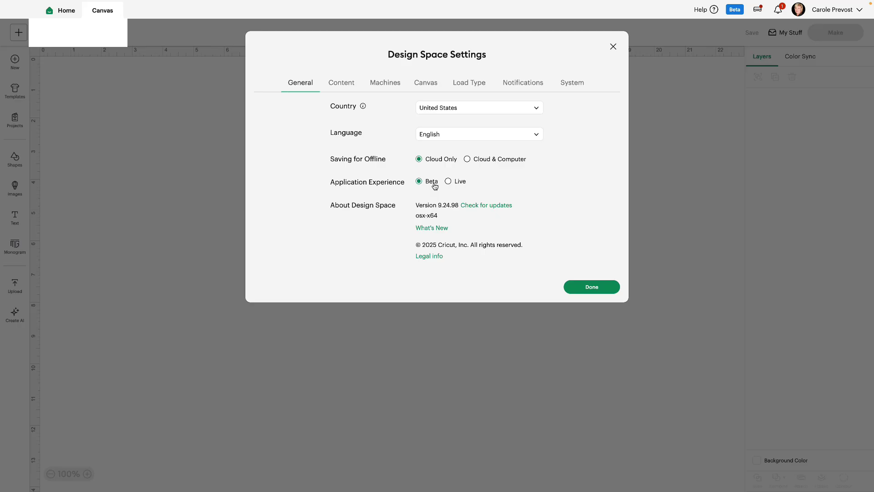
{"action": "left_click", "coordinate": [571, 290]}
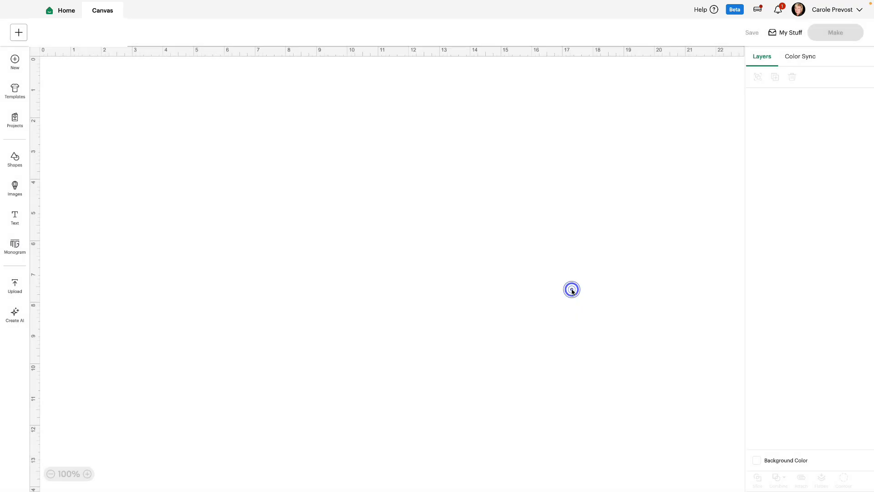
In Create AI, paste the Christmas tree, stars and greeting description, then view Saved images.
{"action": "left_click", "coordinate": [14, 317]}
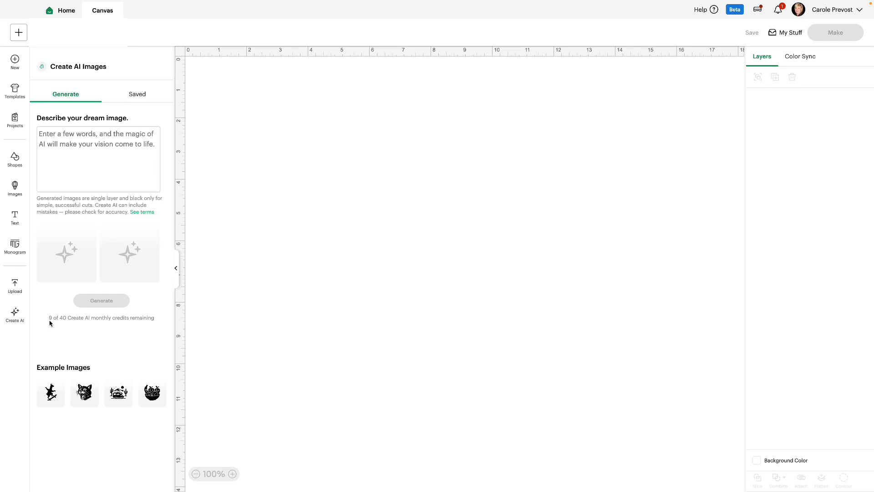
{"action": "left_click", "coordinate": [86, 144]}
{"action": "type", "text": "Create an image with a Christmas tree, stars, ornaments, best wishes, happy holidays, holly streamer"}
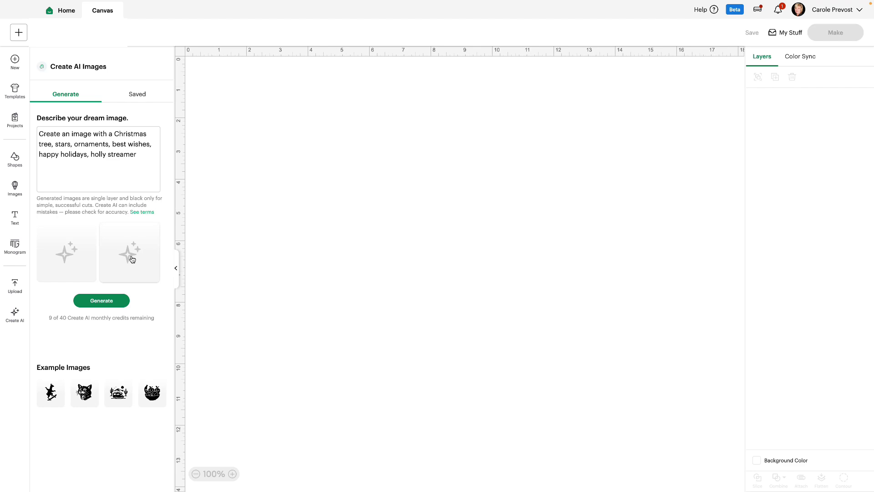
{"action": "left_click", "coordinate": [138, 94]}
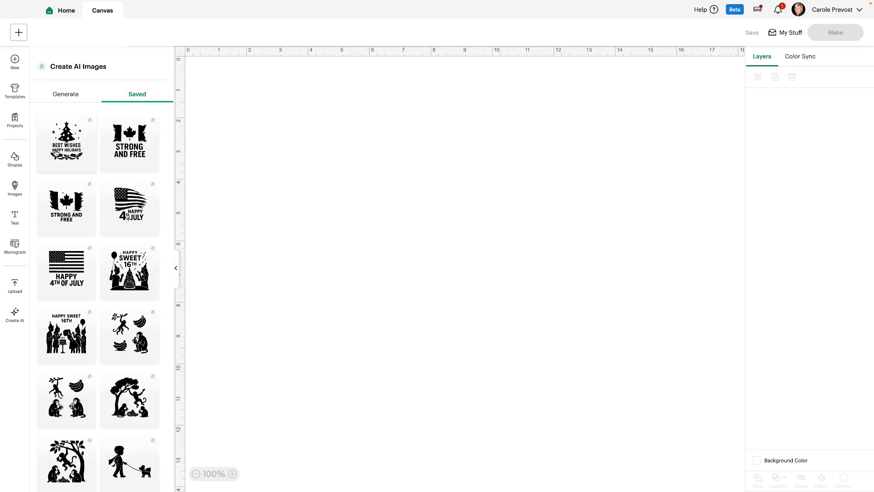
Add the saved Best Wishes Happy Holidays image and enlarge it to 3.66 x 4.38 in.
{"action": "left_click", "coordinate": [54, 151]}
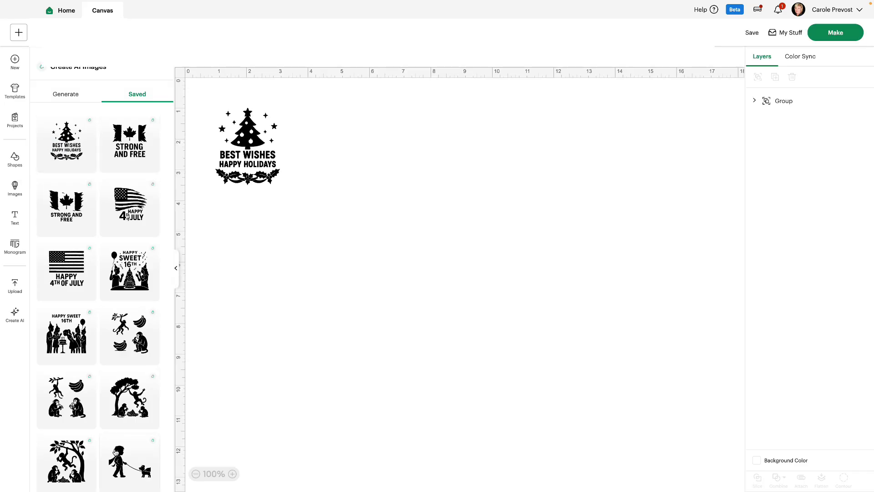
{"action": "left_click_drag", "start_coordinate": [255, 163], "coordinate": [311, 196]}
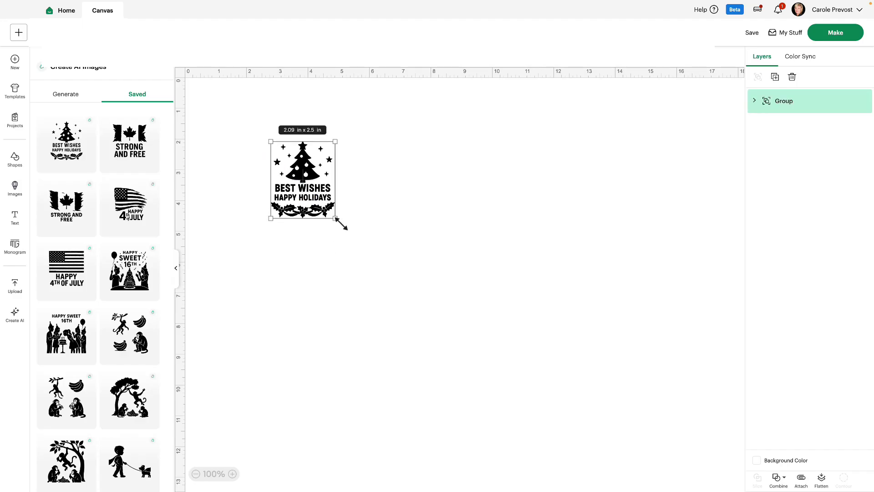
{"action": "left_click_drag", "start_coordinate": [341, 224], "coordinate": [388, 281]}
{"action": "left_click", "coordinate": [178, 270]}
{"action": "left_click_drag", "start_coordinate": [189, 211], "coordinate": [161, 200]}
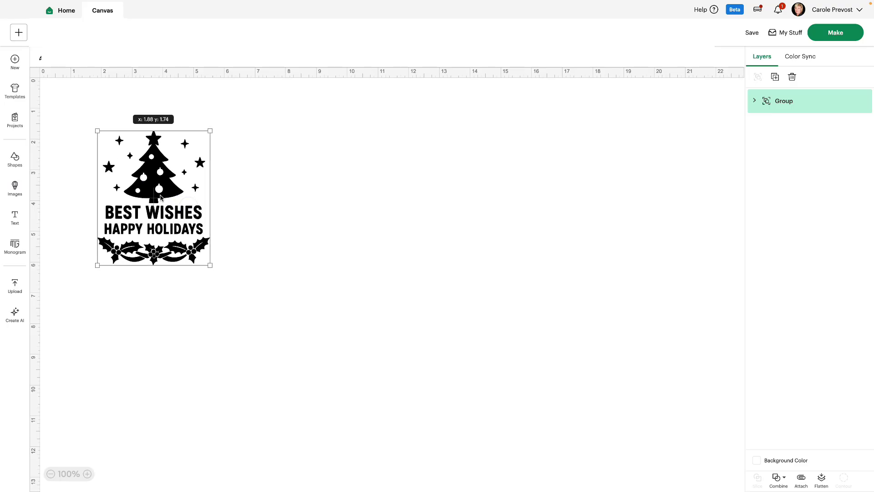
Set the canvas background colour to light green and nudge the design into place.
{"action": "left_click", "coordinate": [758, 460]}
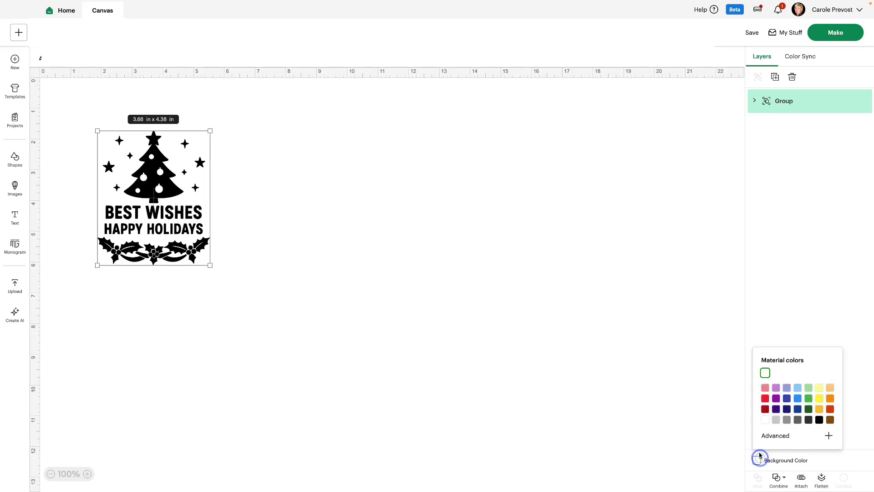
{"action": "left_click", "coordinate": [807, 388]}
{"action": "left_click", "coordinate": [403, 387]}
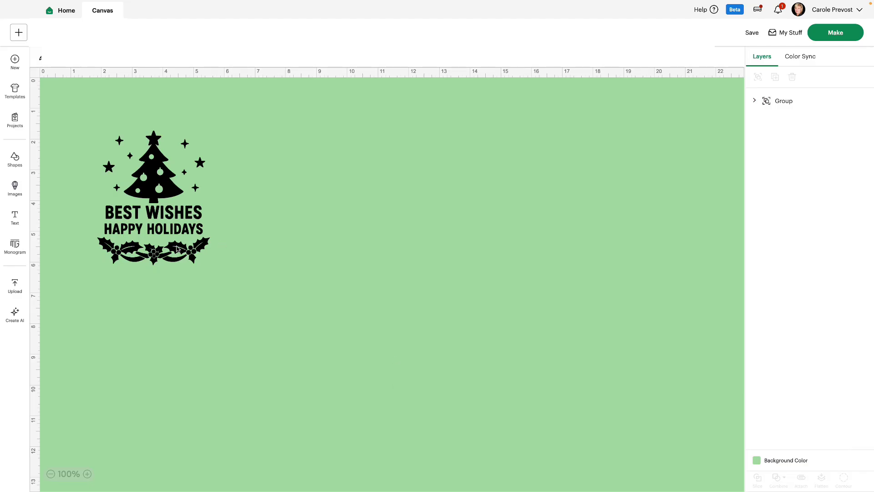
{"action": "left_click_drag", "start_coordinate": [178, 248], "coordinate": [182, 263]}
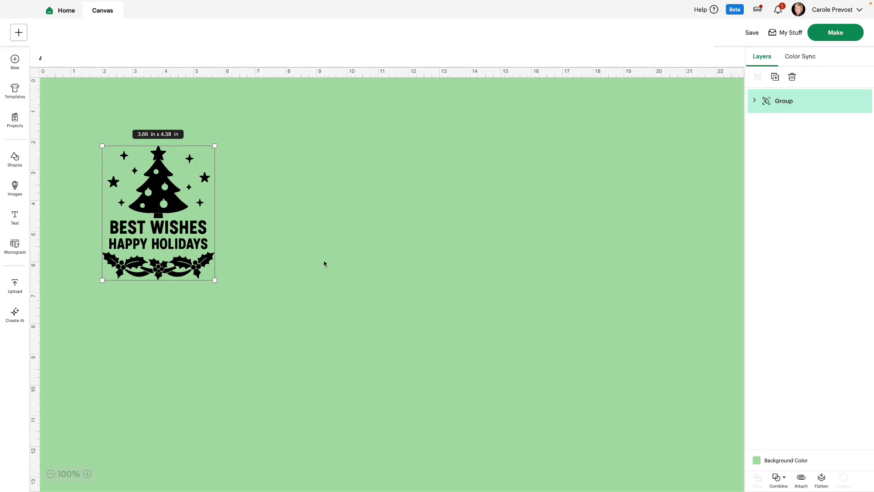
Detach the nested shape group, then ungroup the outer Group into separate Basic Cut layers.
{"action": "left_click", "coordinate": [755, 101]}
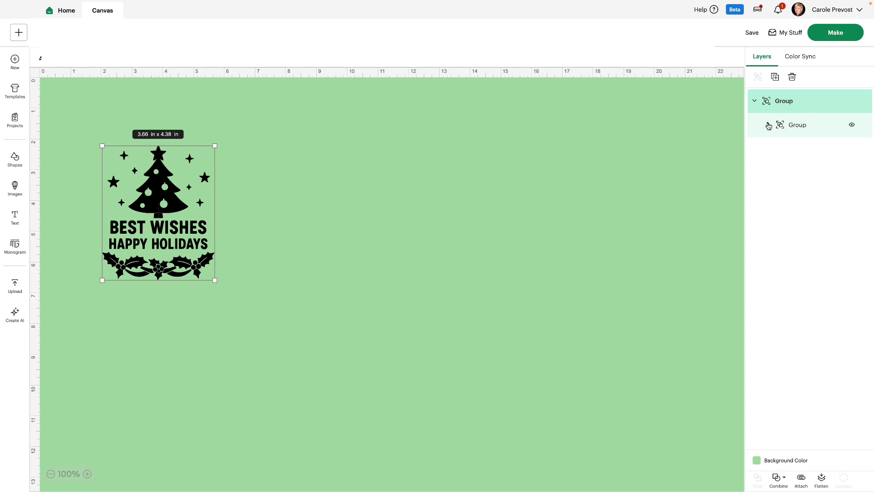
{"action": "left_click", "coordinate": [769, 126]}
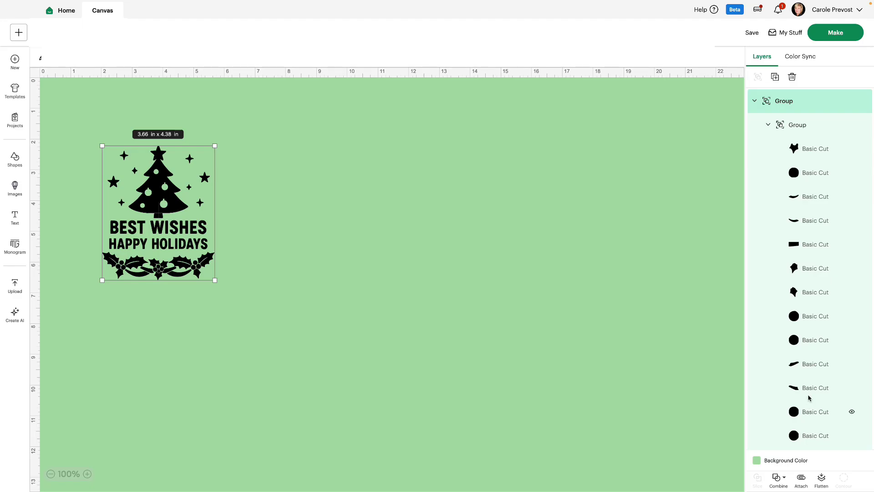
{"action": "left_click", "coordinate": [796, 126]}
{"action": "scroll", "coordinate": [796, 132], "scroll_direction": "down", "scroll_amount": 1}
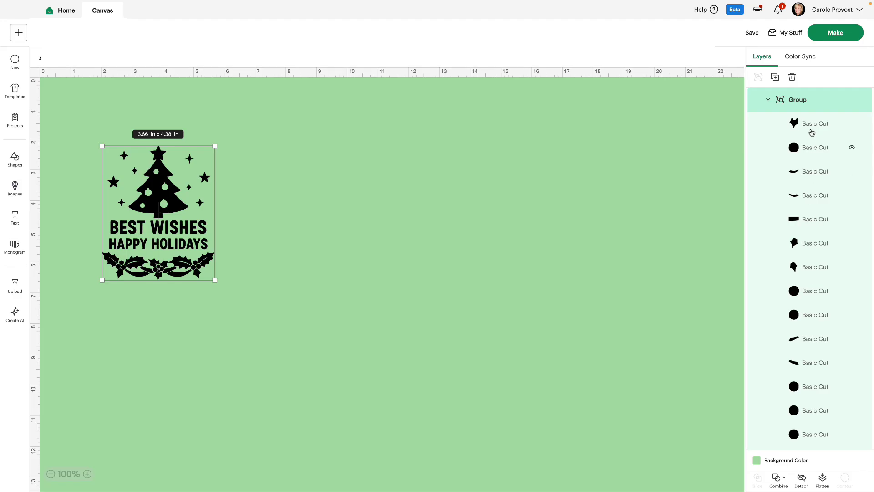
{"action": "scroll", "coordinate": [805, 402], "scroll_direction": "down", "scroll_amount": 10}
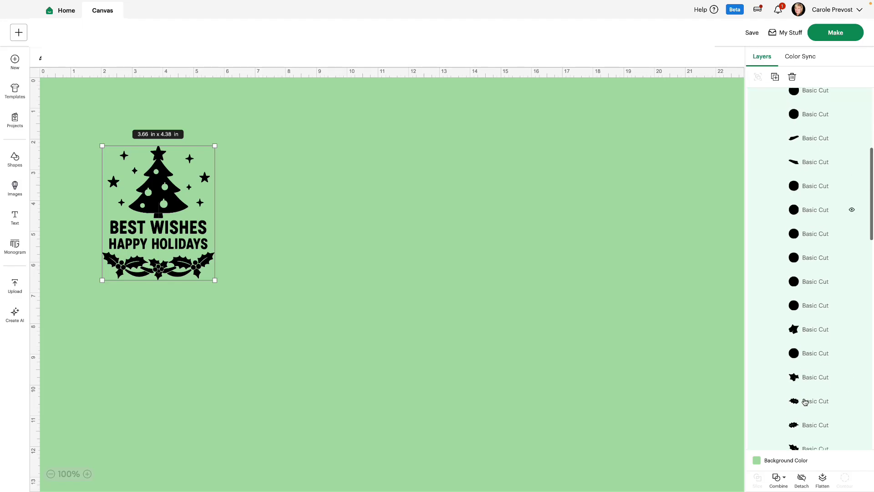
{"action": "left_click", "coordinate": [801, 479]}
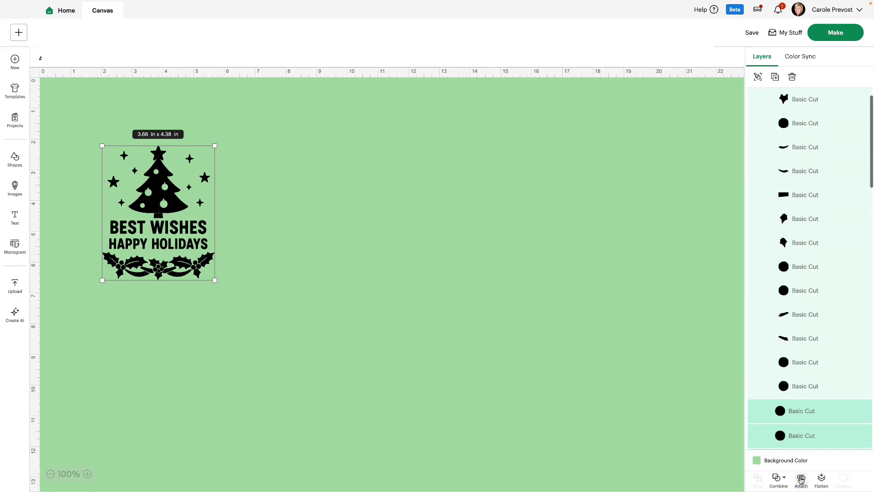
{"action": "scroll", "coordinate": [819, 243], "scroll_direction": "up", "scroll_amount": 2}
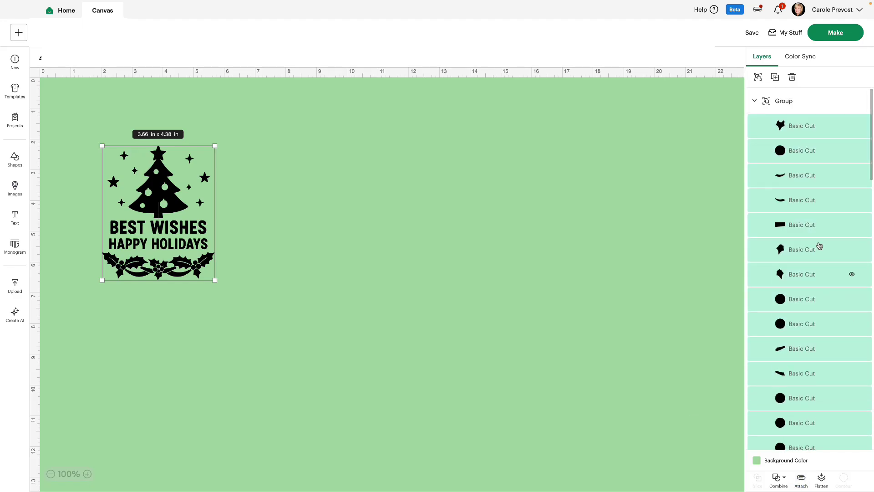
{"action": "left_click", "coordinate": [780, 104]}
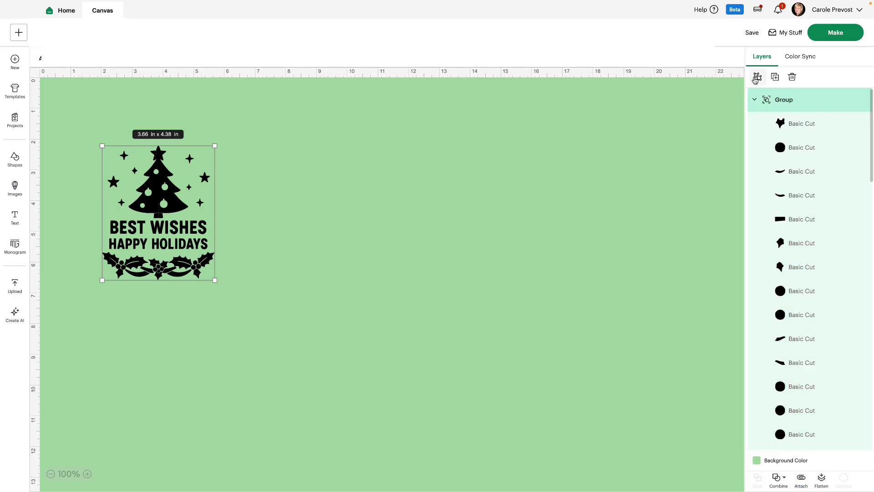
{"action": "left_click", "coordinate": [757, 77]}
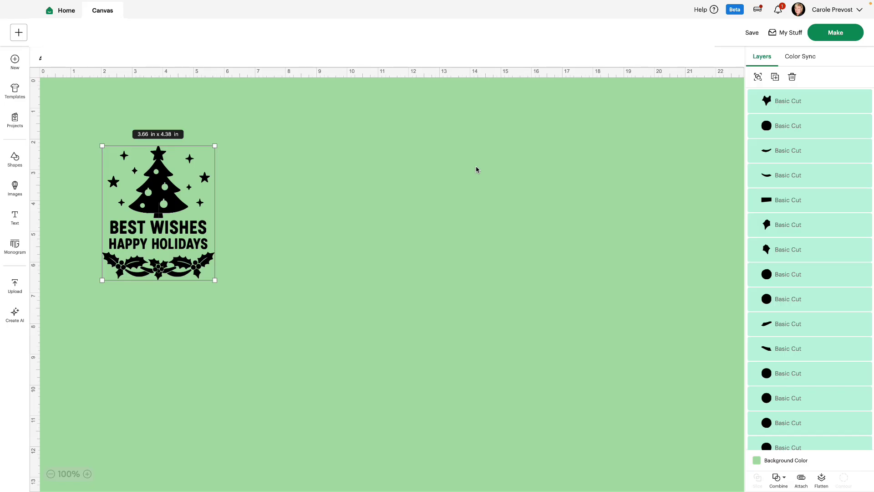
Move the Christmas tree aside and group all the stars together.
{"action": "left_click", "coordinate": [272, 169]}
{"action": "left_click", "coordinate": [161, 178]}
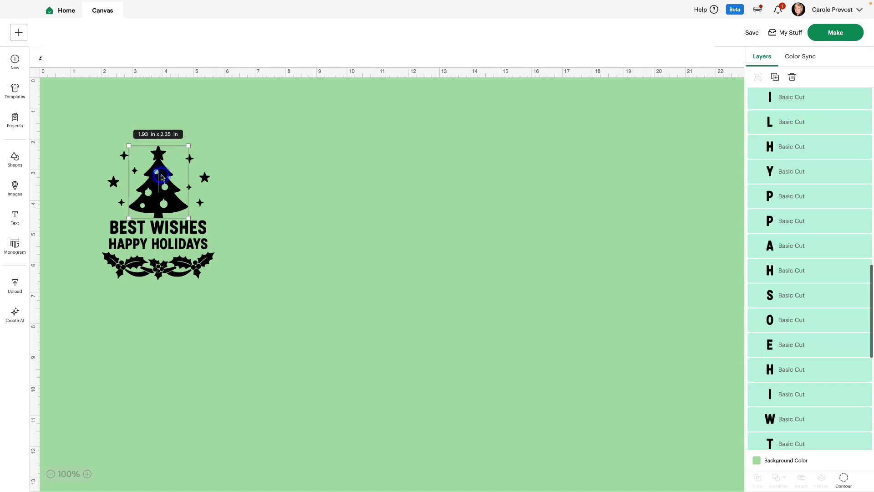
{"action": "left_click_drag", "start_coordinate": [161, 177], "coordinate": [395, 186]}
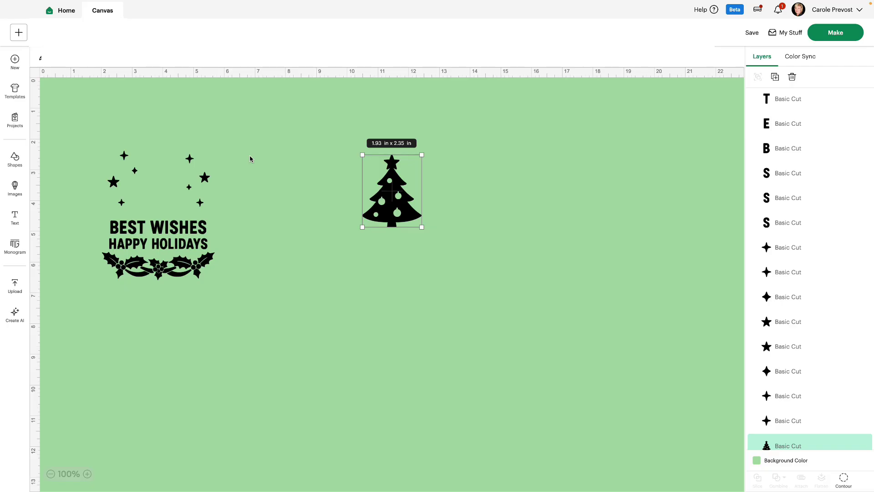
{"action": "left_click_drag", "start_coordinate": [93, 139], "coordinate": [221, 215]}
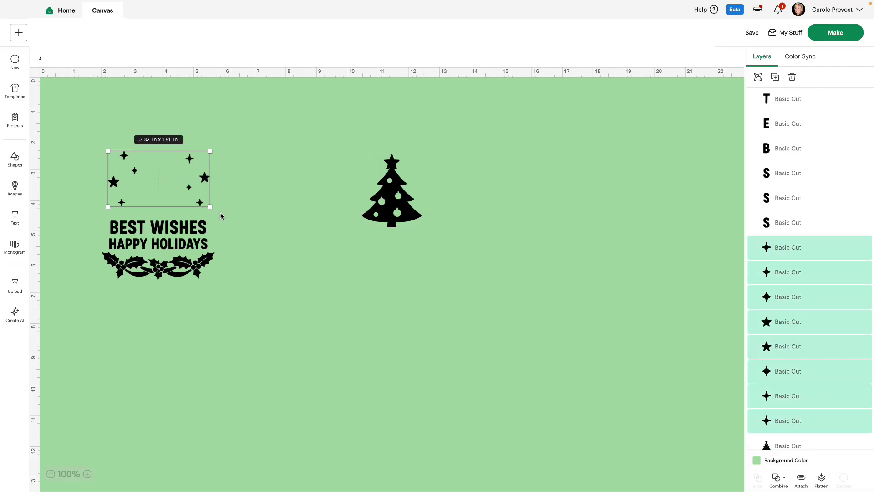
{"action": "left_click", "coordinate": [757, 76]}
Colour the grouped stars tan #c79953 using the advanced colour picker.
{"action": "left_click", "coordinate": [196, 57]}
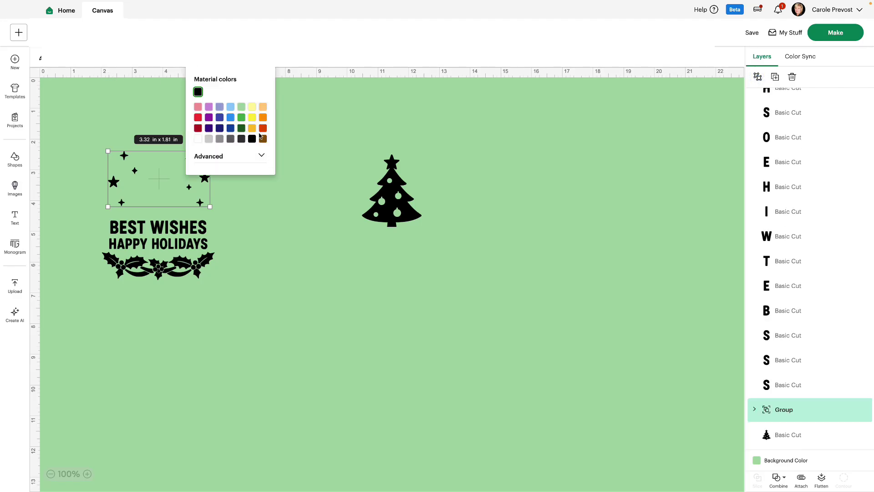
{"action": "left_click", "coordinate": [263, 107]}
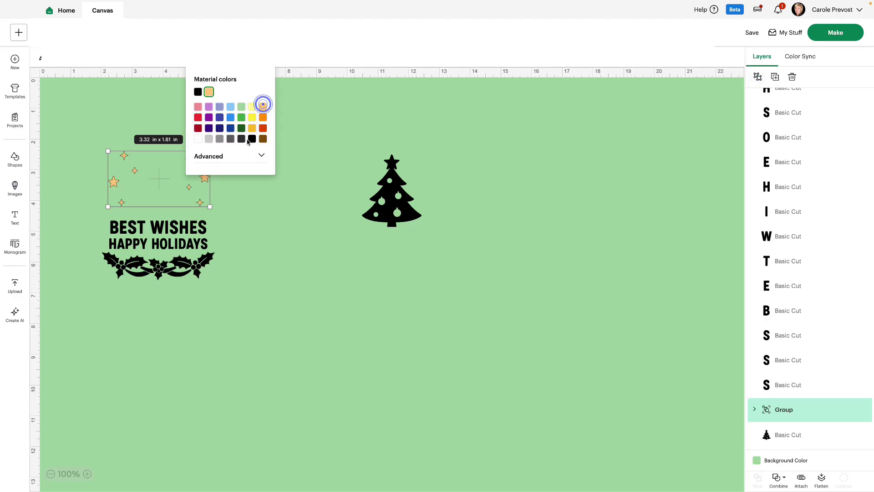
{"action": "left_click", "coordinate": [221, 157]}
{"action": "left_click_drag", "start_coordinate": [251, 194], "coordinate": [236, 176]}
{"action": "left_click", "coordinate": [314, 266]}
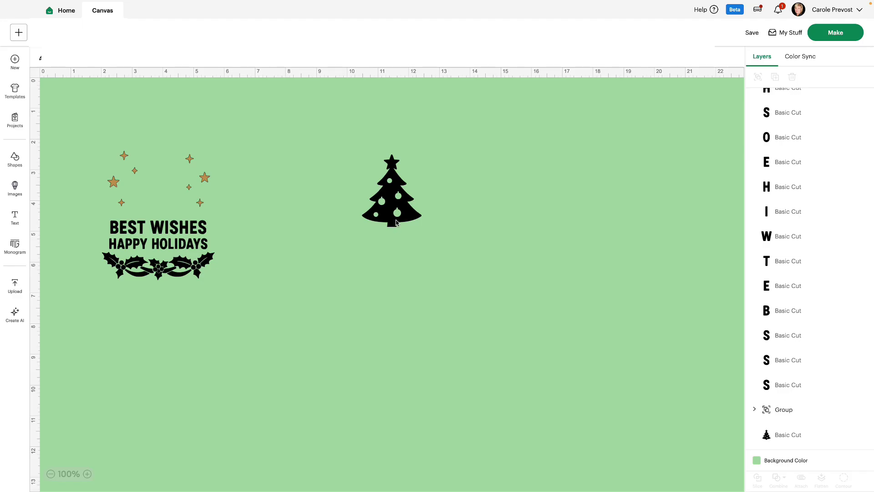
Put the tree back above the text and move the whole design to the canvas centre.
{"action": "left_click_drag", "start_coordinate": [404, 219], "coordinate": [171, 219]}
{"action": "key", "text": "ctrl+a"}
{"action": "left_click_drag", "start_coordinate": [158, 266], "coordinate": [348, 283]}
{"action": "left_click", "coordinate": [492, 288]}
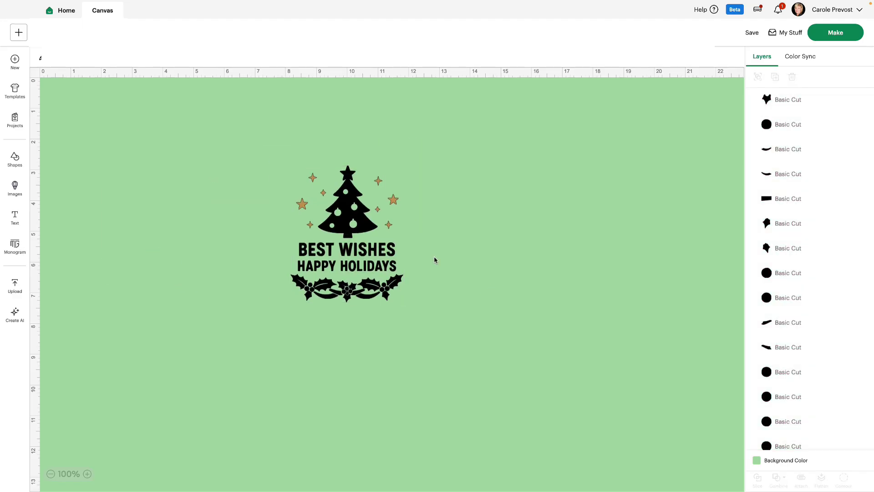
Hide all contours on the tree offset, colour it red and send it to the back.
{"action": "left_click", "coordinate": [363, 229]}
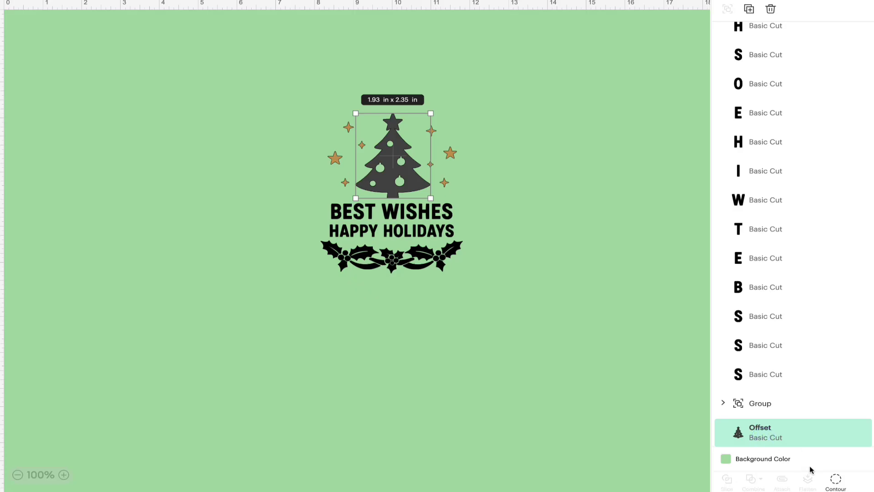
{"action": "left_click", "coordinate": [837, 481]}
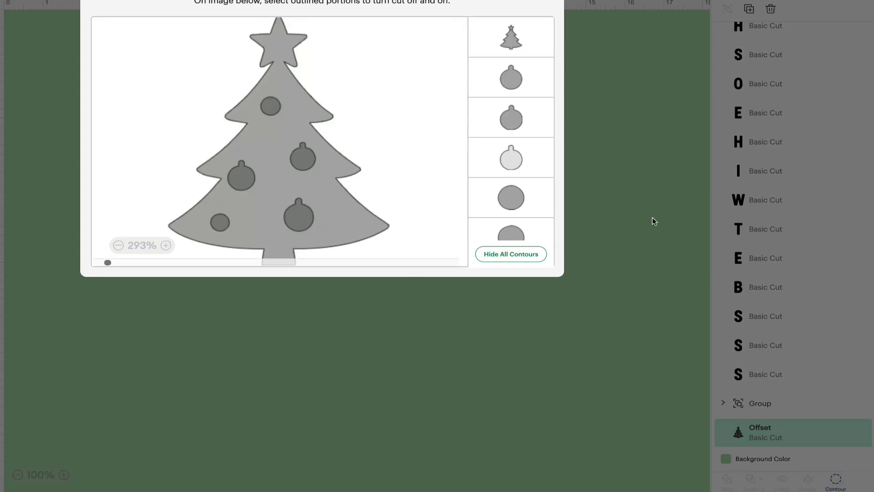
{"action": "left_click", "coordinate": [519, 254]}
{"action": "left_click", "coordinate": [436, 321]}
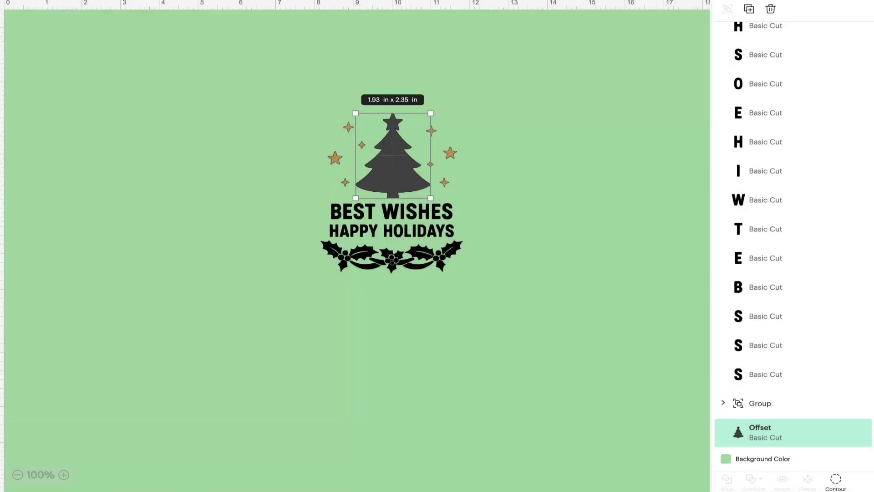
{"action": "left_click", "coordinate": [194, 1]}
{"action": "left_click_drag", "start_coordinate": [259, 121], "coordinate": [285, 127]}
{"action": "right_click", "coordinate": [392, 182]}
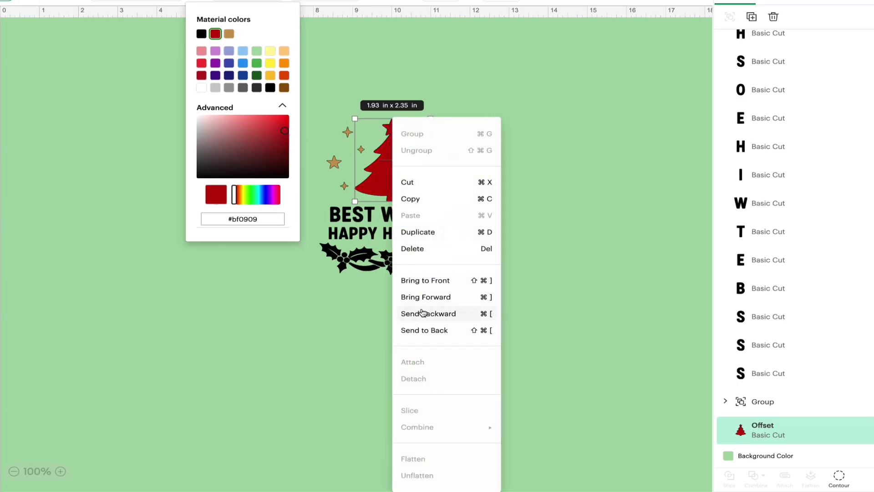
{"action": "left_click", "coordinate": [414, 331]}
{"action": "left_click", "coordinate": [541, 292]}
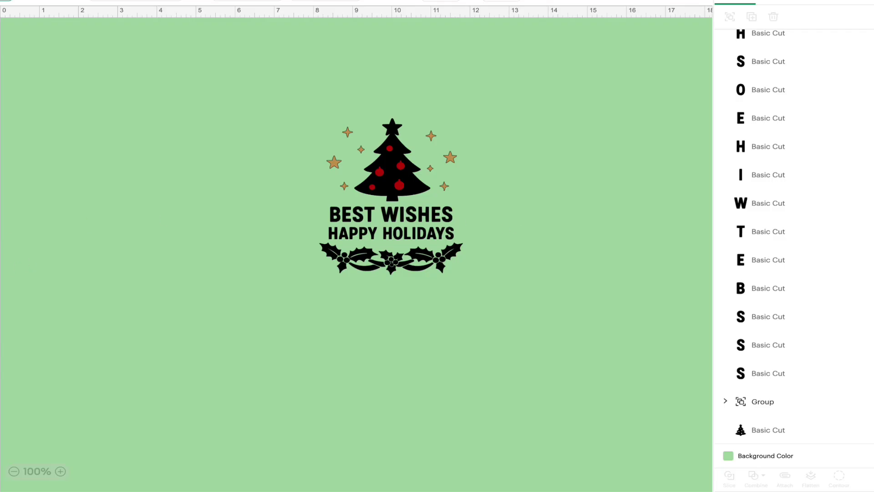
Colour the black Christmas tree green.
{"action": "scroll", "coordinate": [109, 261], "scroll_direction": "right", "scroll_amount": 5}
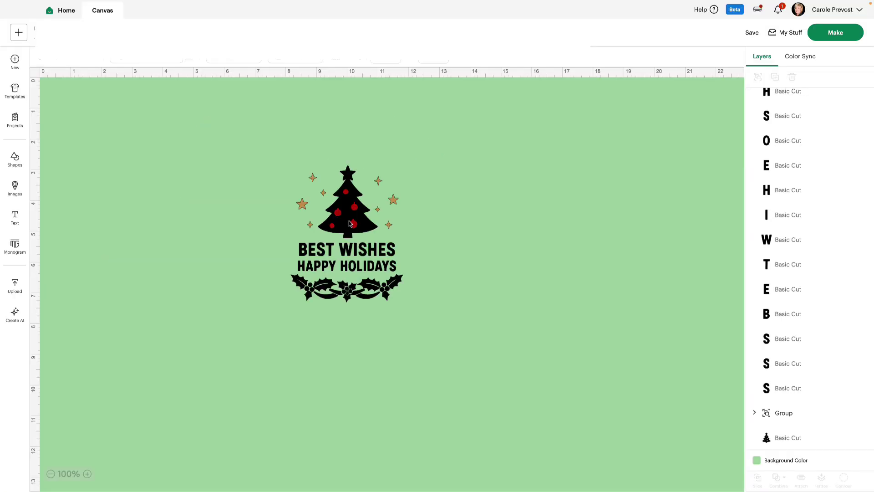
{"action": "left_click", "coordinate": [239, 188]}
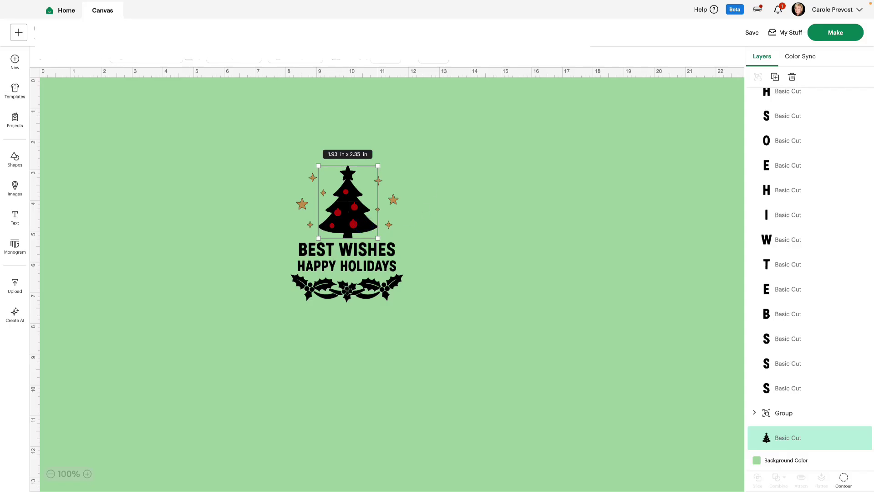
{"action": "left_click", "coordinate": [190, 61]}
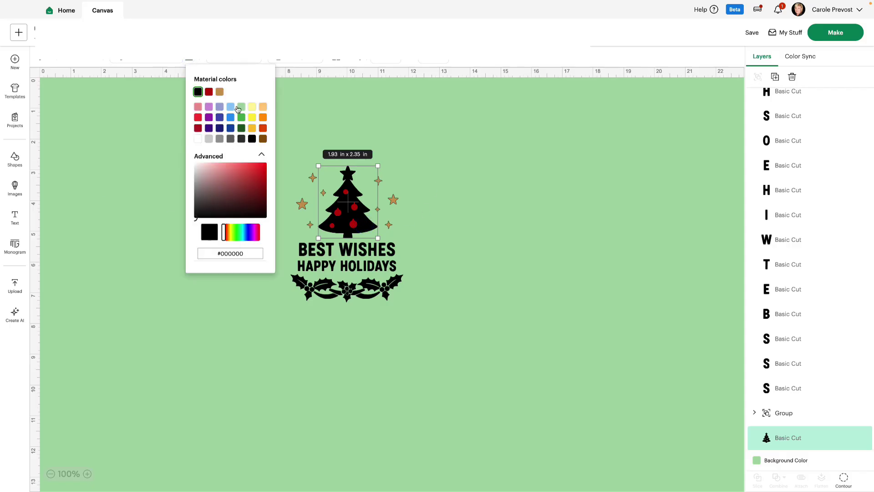
{"action": "left_click", "coordinate": [242, 118]}
{"action": "left_click", "coordinate": [548, 275]}
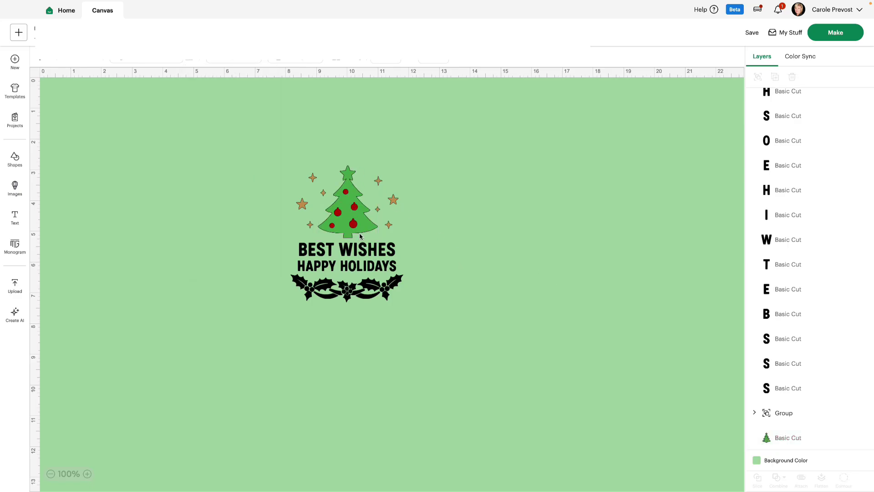
{"action": "left_click", "coordinate": [496, 312]}
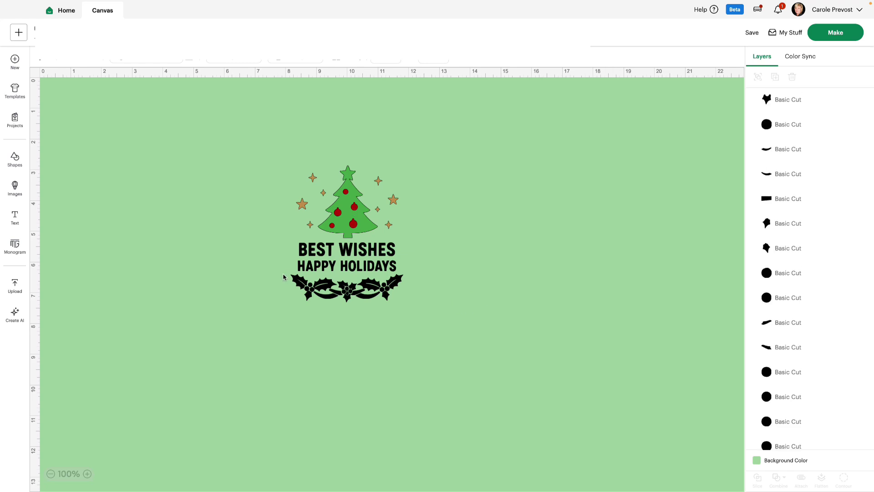
Move the holly border lower, then group the greeting text and colour it dark red #bf0909.
{"action": "left_click_drag", "start_coordinate": [278, 274], "coordinate": [376, 344]}
{"action": "left_click", "coordinate": [417, 282]}
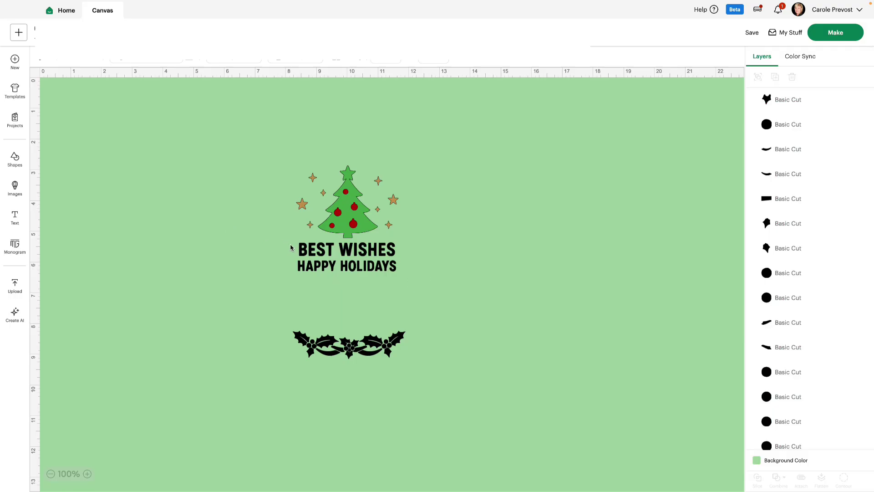
{"action": "left_click_drag", "start_coordinate": [290, 248], "coordinate": [416, 277]}
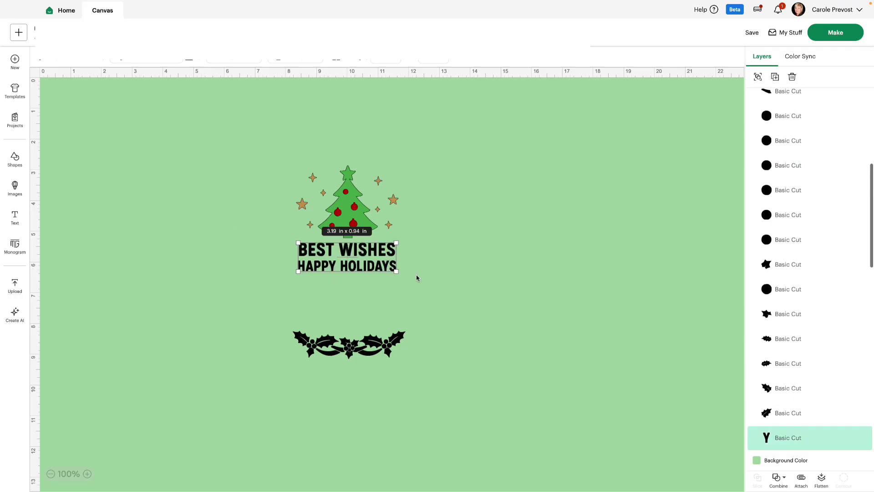
{"action": "left_click", "coordinate": [757, 77]}
{"action": "left_click", "coordinate": [189, 61]}
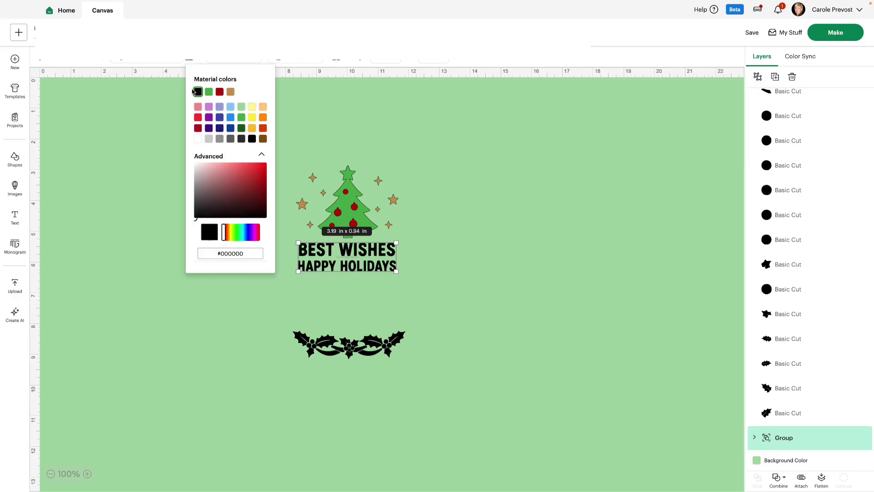
{"action": "left_click", "coordinate": [219, 93]}
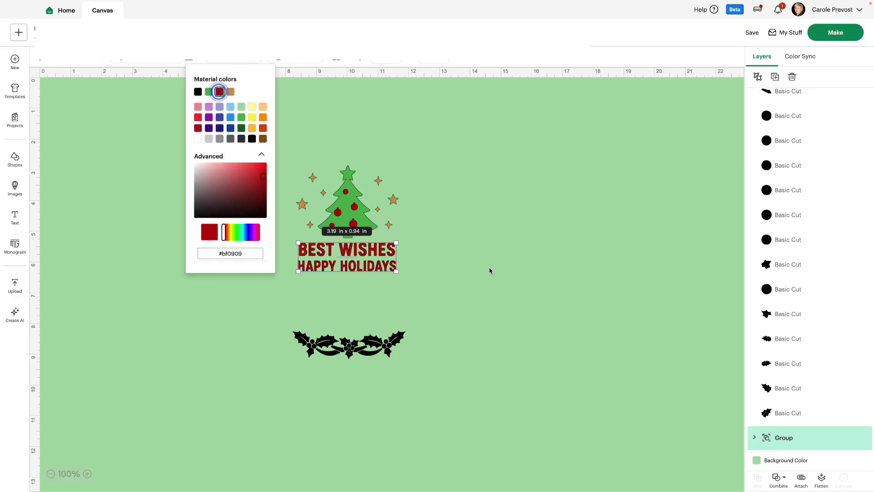
Select all the holly leaf layers together in the Layers panel.
{"action": "left_click", "coordinate": [488, 268]}
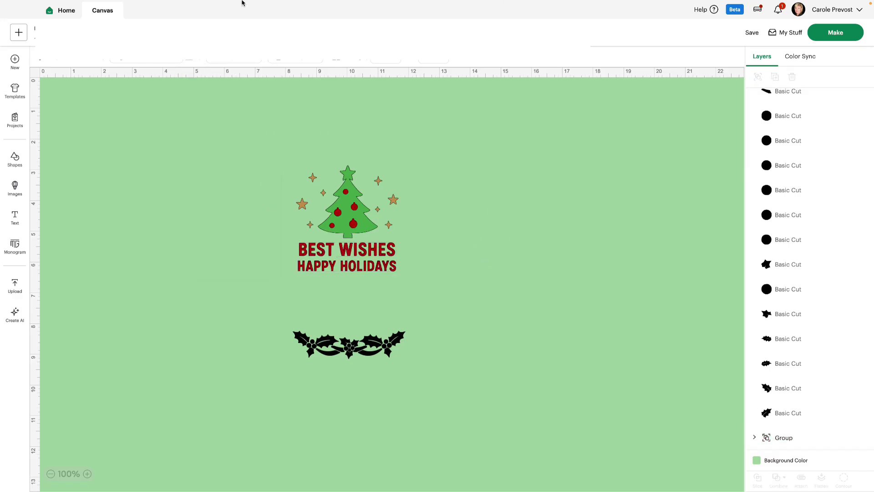
{"action": "mouse_move", "coordinate": [330, 341]}
{"action": "left_mouse_down"}
{"action": "mouse_move", "coordinate": [331, 298]}
{"action": "mouse_move", "coordinate": [333, 343]}
{"action": "left_mouse_up"}
{"action": "left_click", "coordinate": [530, 376]}
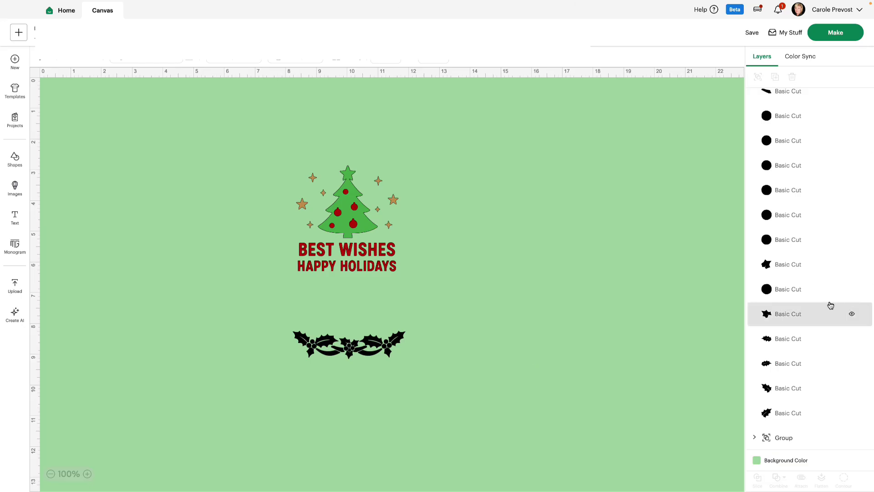
{"action": "scroll", "coordinate": [818, 315], "scroll_direction": "down", "scroll_amount": 3}
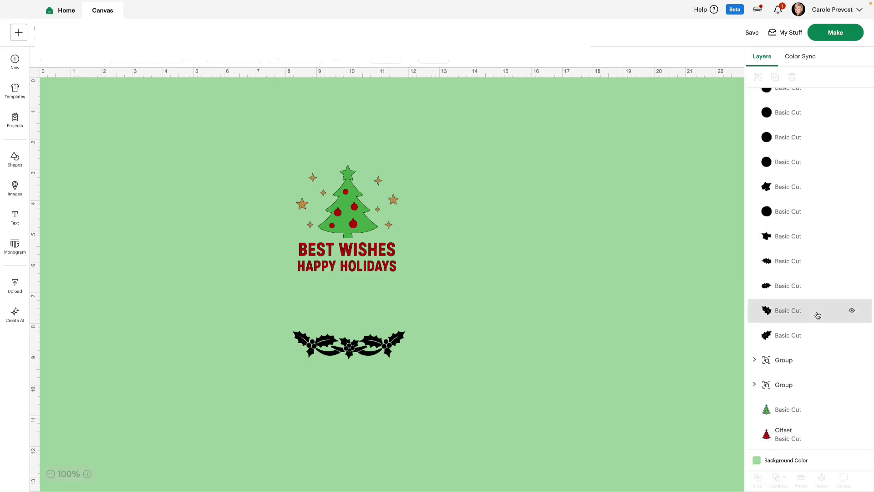
{"action": "left_click", "coordinate": [786, 336]}
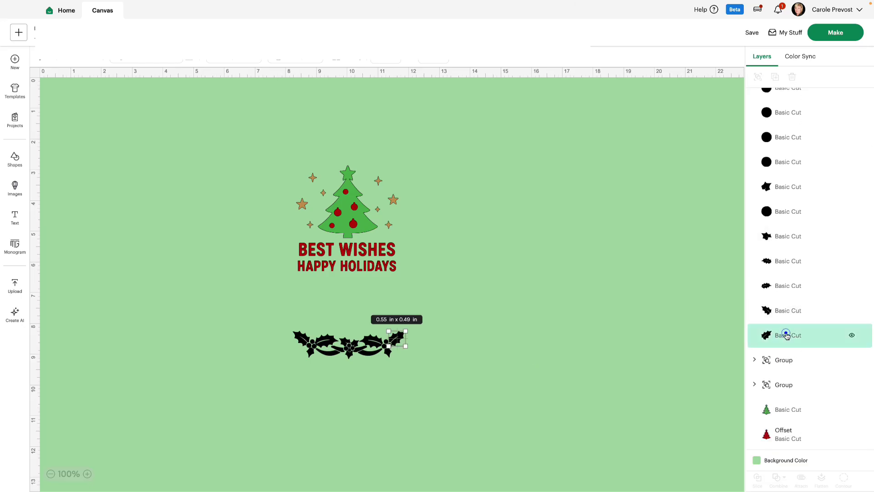
{"action": "left_click", "coordinate": [788, 314], "text": "shift"}
{"action": "left_click", "coordinate": [795, 291], "text": "shift"}
{"action": "left_click", "coordinate": [791, 269], "text": "shift"}
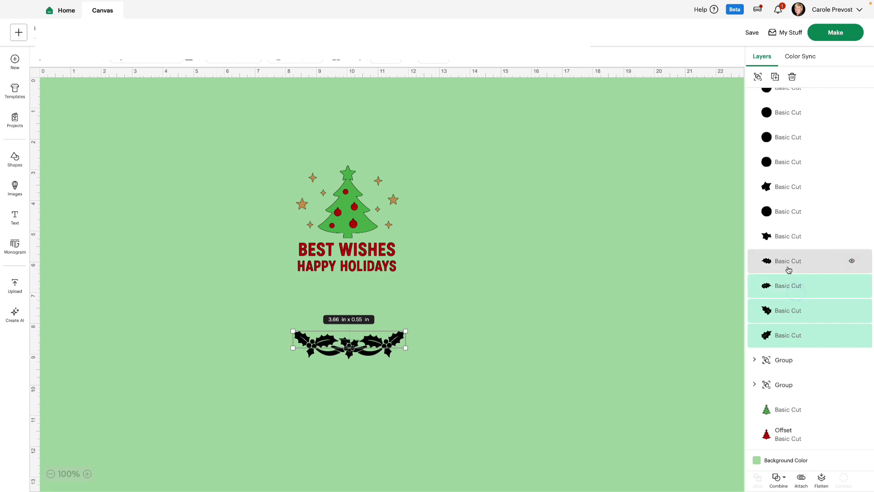
{"action": "left_click", "coordinate": [798, 242], "text": "shift"}
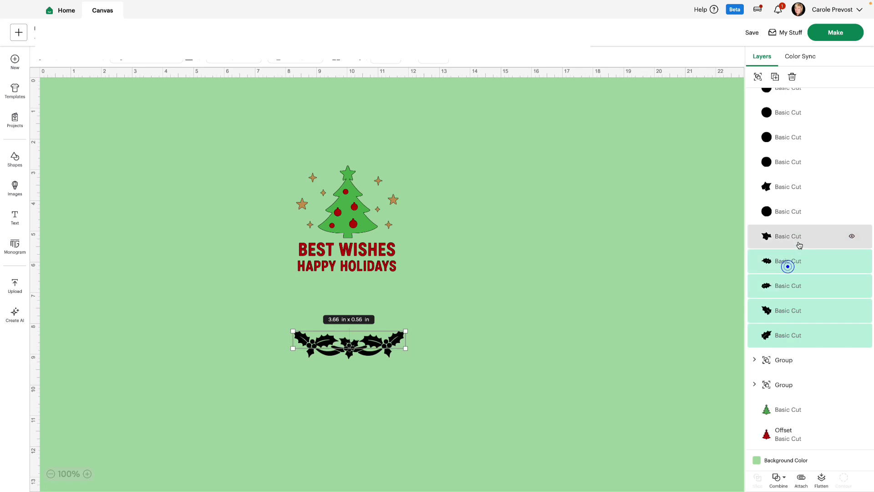
{"action": "left_click", "coordinate": [798, 188], "text": "shift"}
{"action": "scroll", "coordinate": [828, 242], "scroll_direction": "up", "scroll_amount": 5}
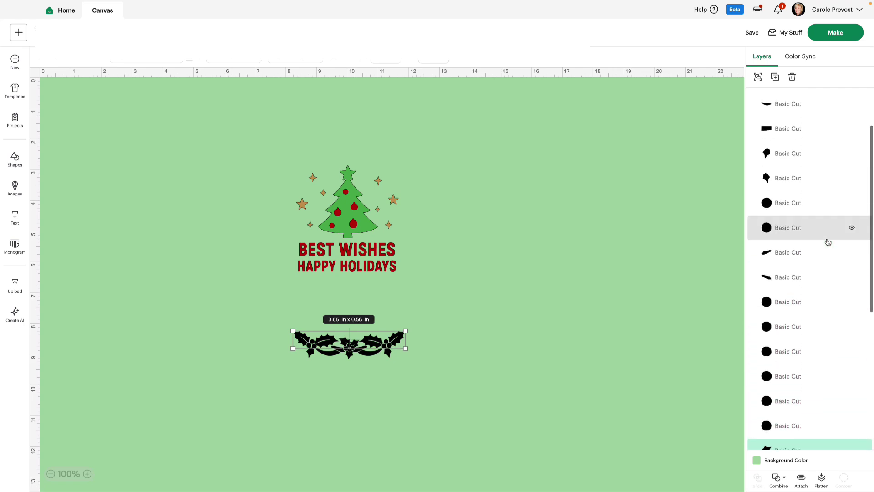
{"action": "scroll", "coordinate": [827, 242], "scroll_direction": "down", "scroll_amount": 1}
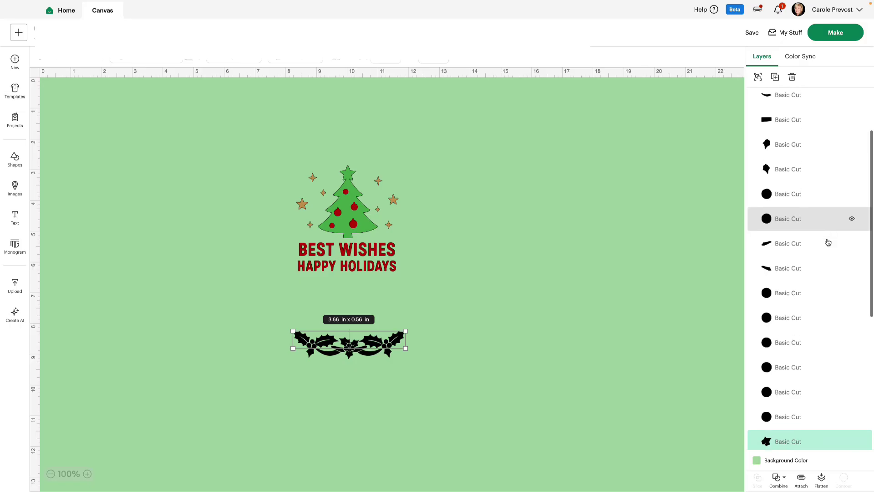
{"action": "left_click", "coordinate": [804, 143], "text": "shift"}
{"action": "left_click", "coordinate": [815, 167], "text": "shift"}
{"action": "scroll", "coordinate": [811, 245], "scroll_direction": "down", "scroll_amount": 2}
{"action": "scroll", "coordinate": [811, 245], "scroll_direction": "up", "scroll_amount": 3}
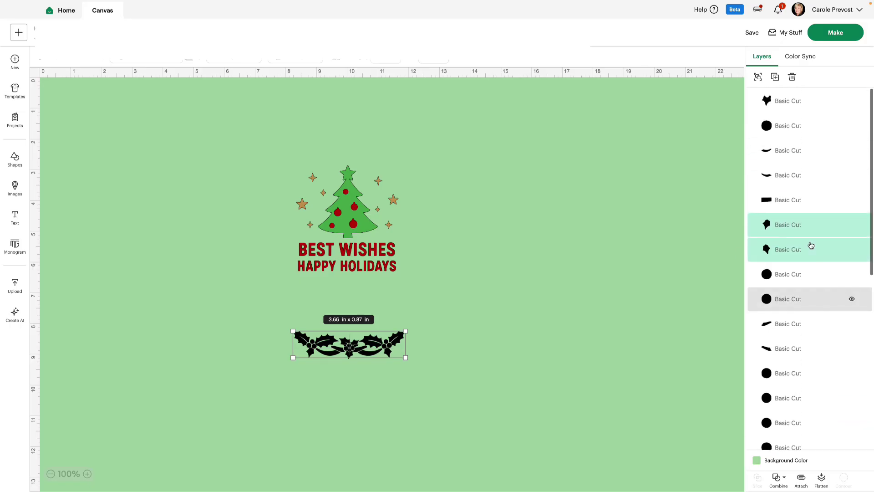
{"action": "left_click", "coordinate": [794, 99], "text": "shift"}
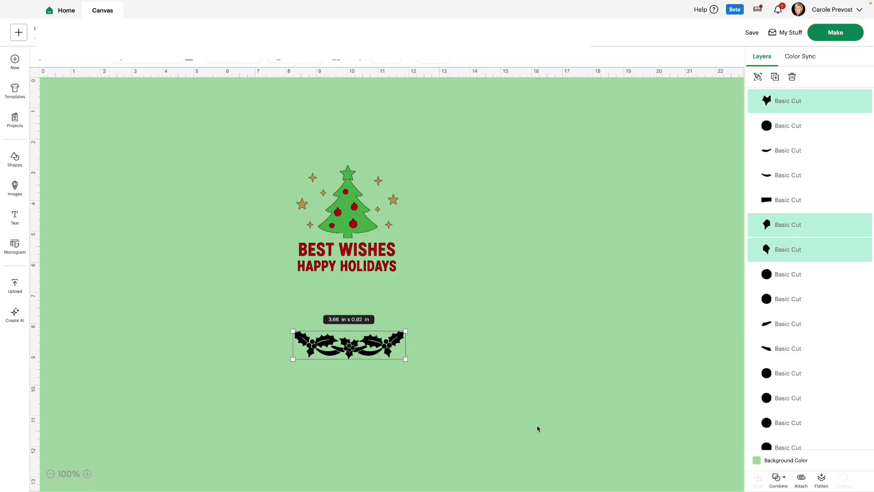
Group the selected holly leaves and colour them green #4daf50.
{"action": "left_click", "coordinate": [758, 77]}
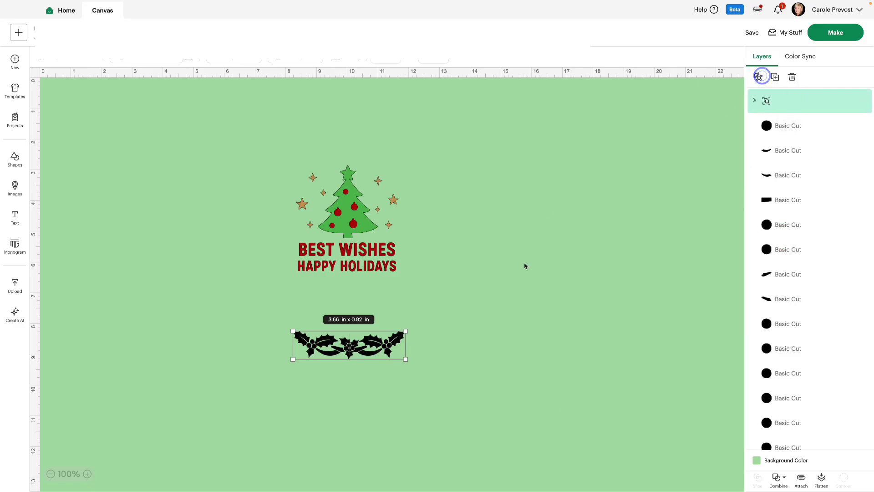
{"action": "left_click", "coordinate": [191, 60]}
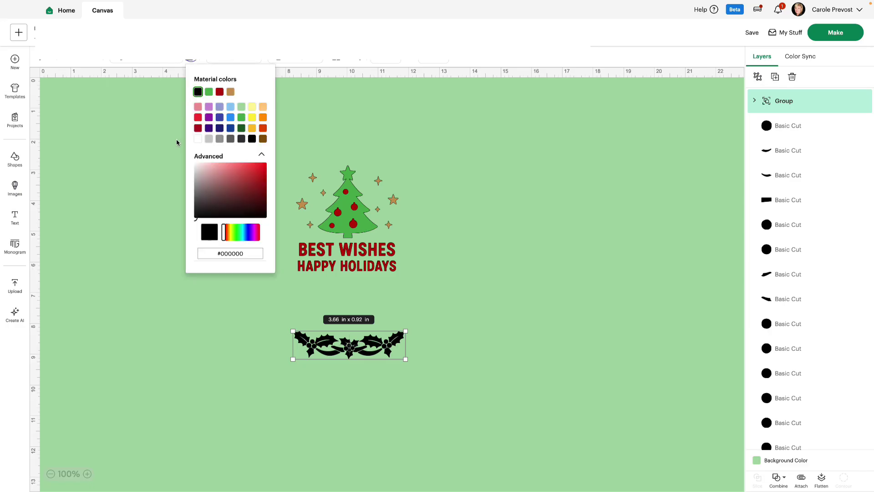
{"action": "double_click", "coordinate": [209, 92]}
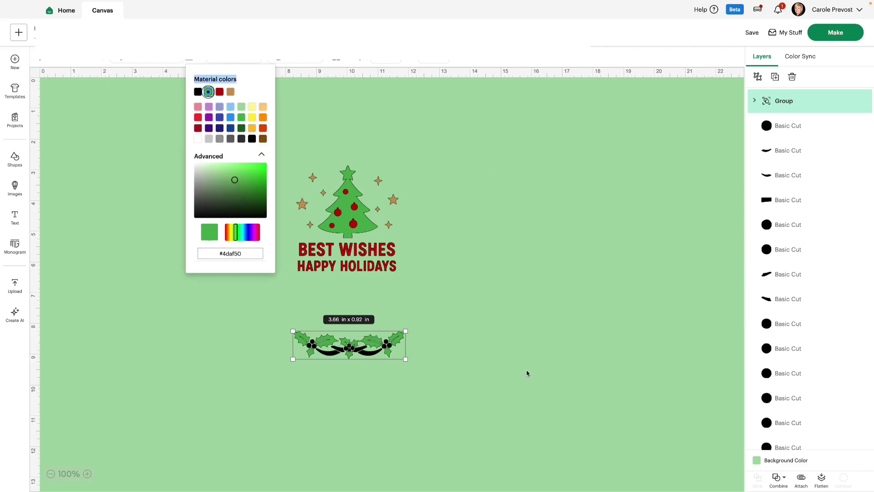
{"action": "left_click", "coordinate": [476, 420]}
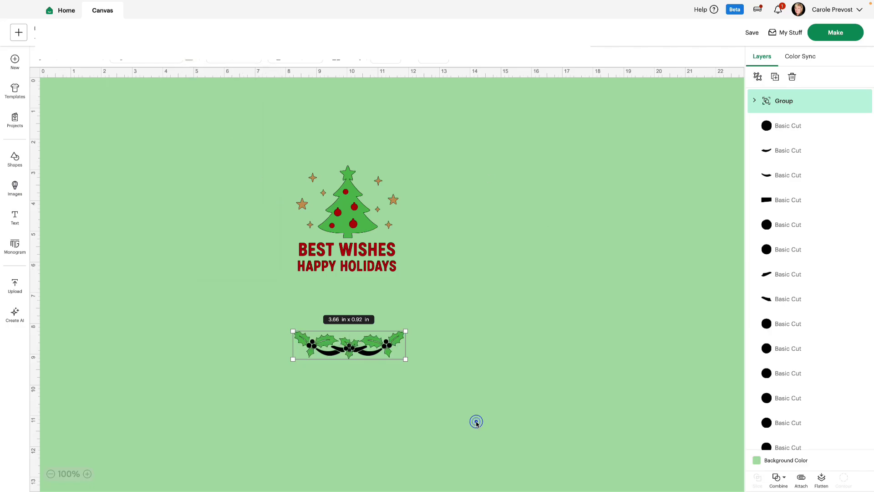
Select every black ribbon and berry layer of the holly garland in the Layers panel.
{"action": "left_click", "coordinate": [796, 153]}
{"action": "left_click", "coordinate": [796, 175], "text": "shift"}
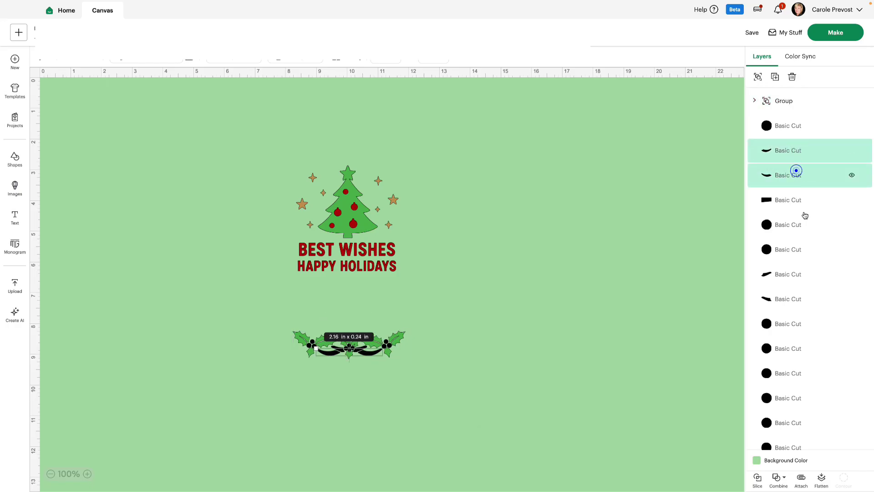
{"action": "left_click", "coordinate": [783, 272], "text": "shift"}
{"action": "left_click", "coordinate": [783, 303], "text": "shift"}
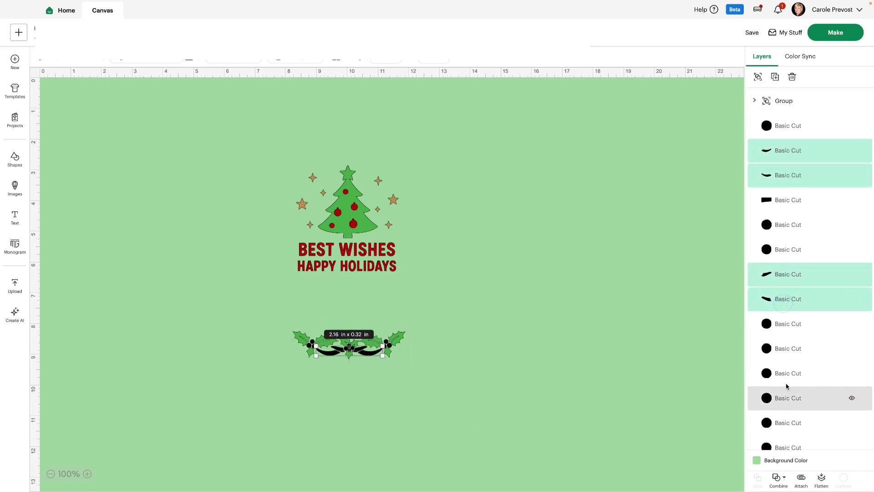
{"action": "scroll", "coordinate": [788, 384], "scroll_direction": "down", "scroll_amount": 3}
{"action": "left_click", "coordinate": [792, 335], "text": "shift"}
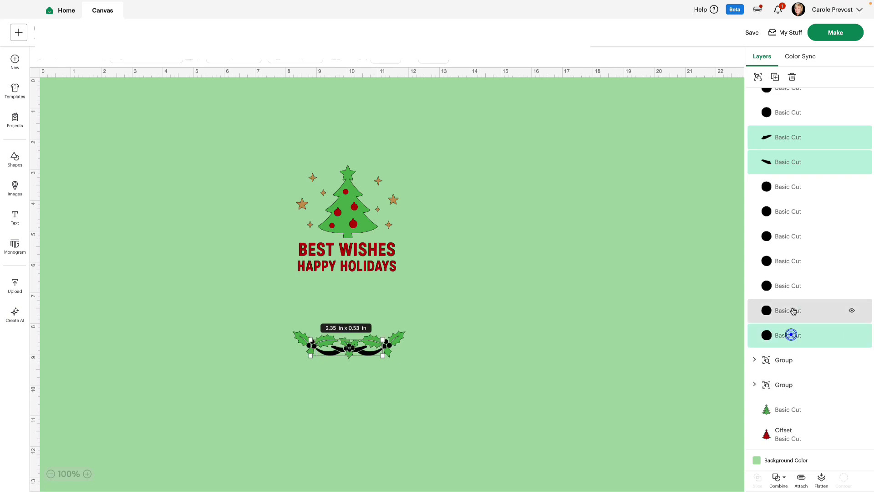
{"action": "left_click", "coordinate": [792, 286], "text": "shift"}
{"action": "left_click", "coordinate": [794, 313], "text": "shift"}
{"action": "left_click", "coordinate": [796, 261], "text": "shift"}
{"action": "left_click", "coordinate": [793, 236], "text": "shift"}
{"action": "left_click", "coordinate": [796, 211], "text": "shift"}
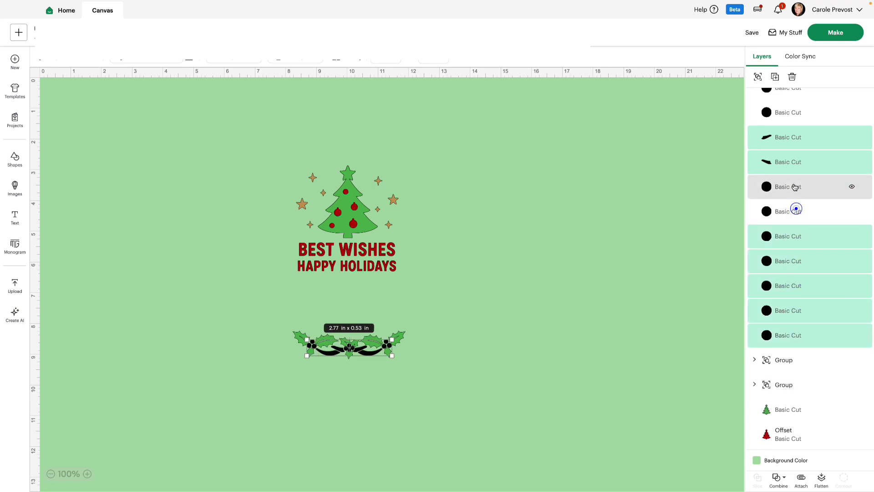
{"action": "left_click", "coordinate": [794, 186], "text": "shift"}
{"action": "left_click", "coordinate": [794, 212], "text": "shift"}
{"action": "scroll", "coordinate": [799, 218], "scroll_direction": "up", "scroll_amount": 3}
{"action": "left_click", "coordinate": [794, 224], "text": "shift"}
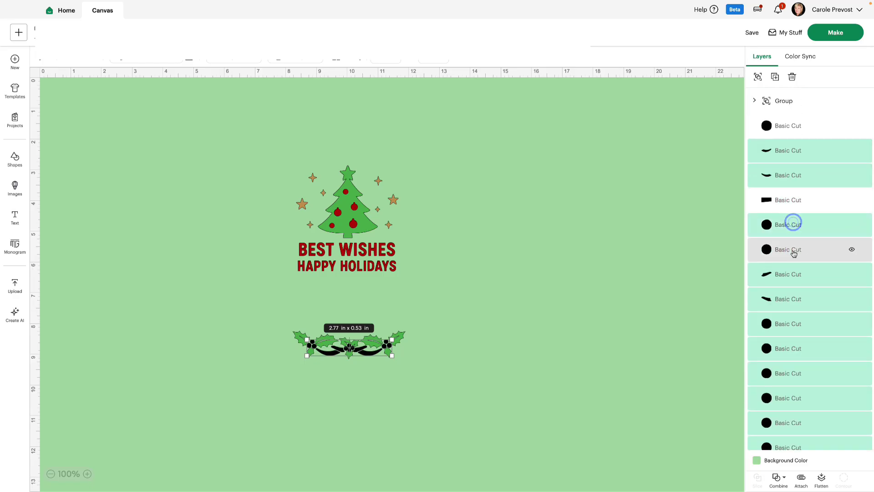
{"action": "left_click", "coordinate": [793, 249], "text": "shift"}
{"action": "scroll", "coordinate": [812, 394], "scroll_direction": "down", "scroll_amount": 3}
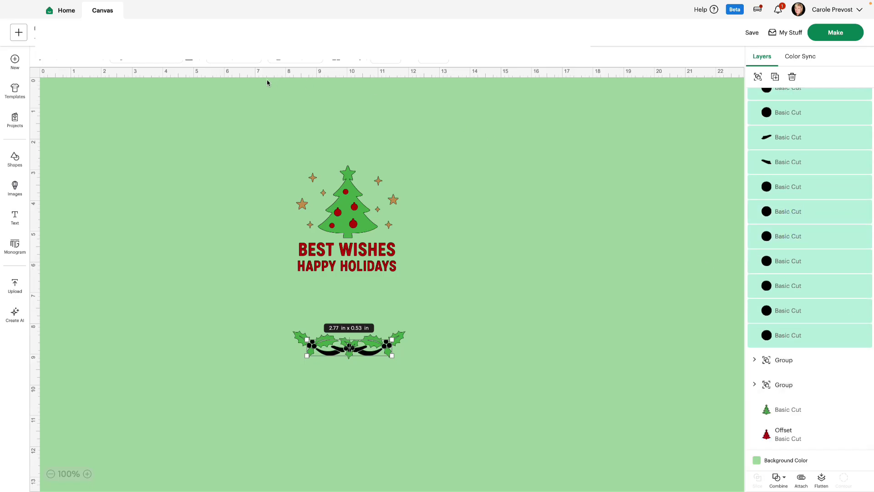
Colour the selected ribbon and berry pieces red.
{"action": "left_click", "coordinate": [188, 59]}
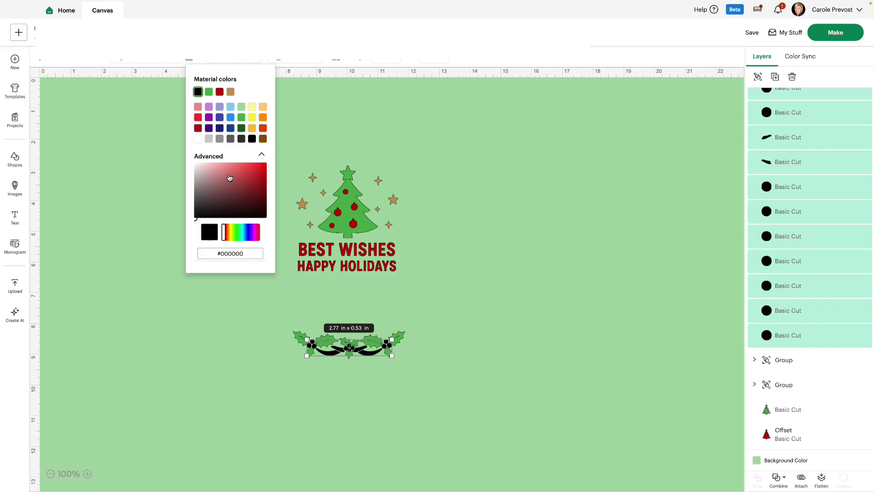
{"action": "left_click", "coordinate": [219, 93]}
{"action": "left_click", "coordinate": [539, 365]}
{"action": "left_click", "coordinate": [275, 413]}
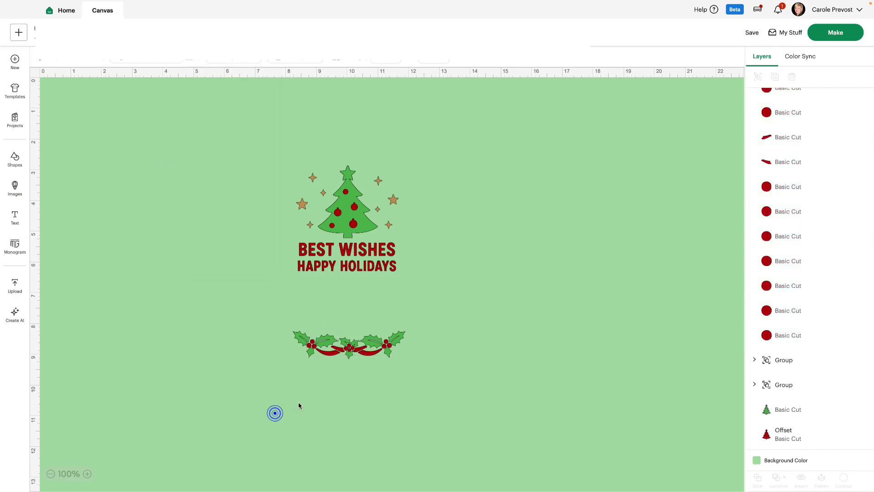
Move the holly leaves below HAPPY HOLIDAYS, then group the red berry ribbon and set it onto them.
{"action": "left_click", "coordinate": [397, 337]}
{"action": "left_click_drag", "start_coordinate": [399, 326], "coordinate": [394, 285]}
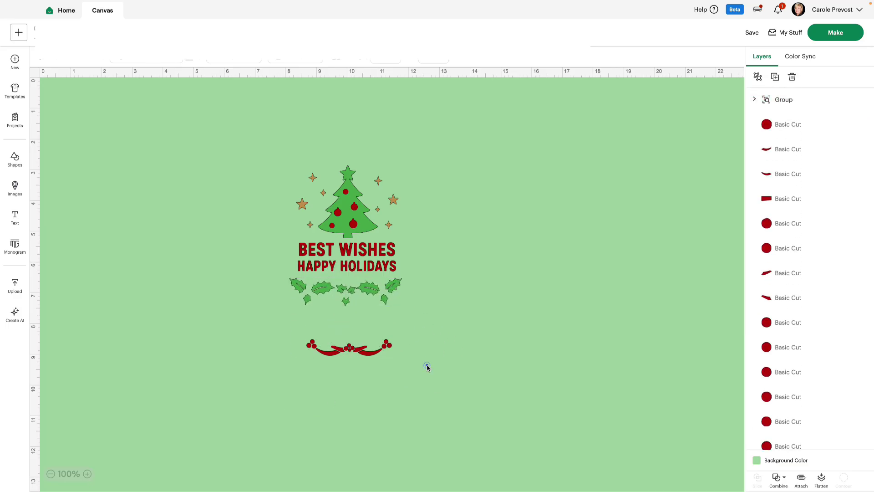
{"action": "left_click", "coordinate": [427, 366]}
{"action": "left_click_drag", "start_coordinate": [290, 327], "coordinate": [442, 364]}
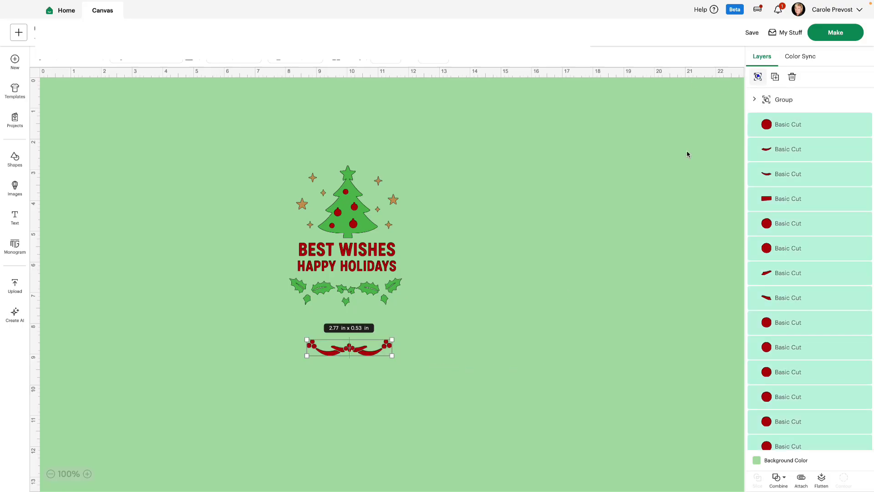
{"action": "left_click", "coordinate": [528, 401]}
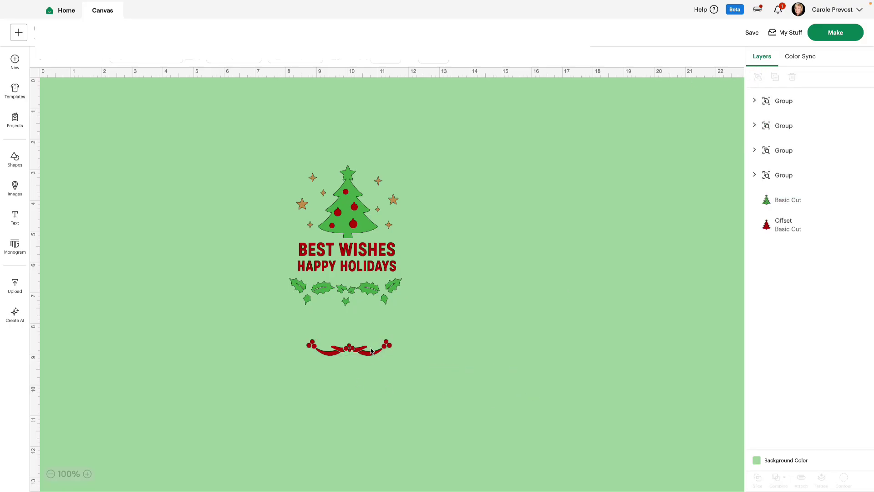
{"action": "left_click_drag", "start_coordinate": [368, 354], "coordinate": [365, 302]}
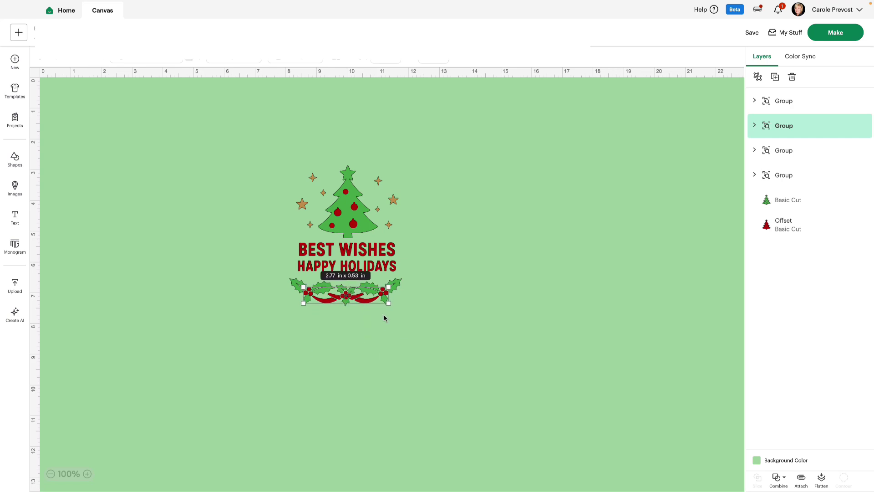
{"action": "left_click", "coordinate": [391, 352]}
Move the whole Christmas design up and to the left.
{"action": "left_click_drag", "start_coordinate": [269, 335], "coordinate": [461, 120]}
{"action": "left_click_drag", "start_coordinate": [359, 251], "coordinate": [171, 218]}
{"action": "left_click", "coordinate": [296, 208]}
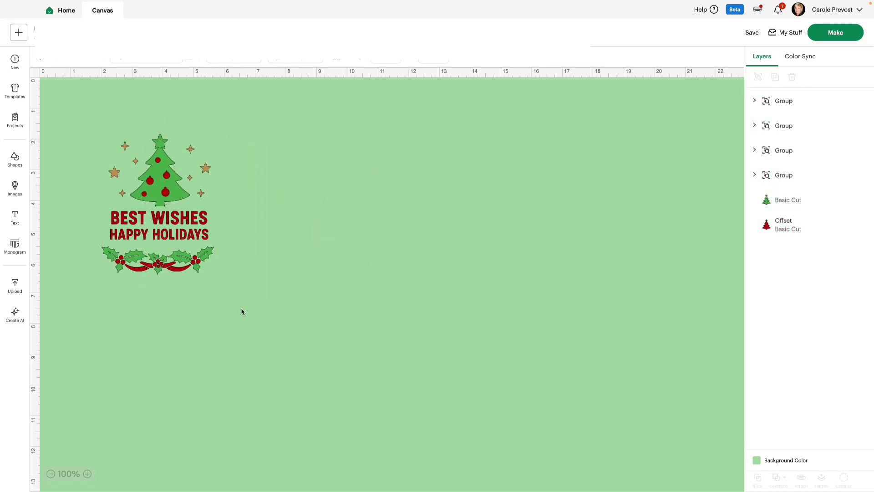
Attach the holly leaves group and the berry ribbon group, each on its own.
{"action": "left_click", "coordinate": [780, 103]}
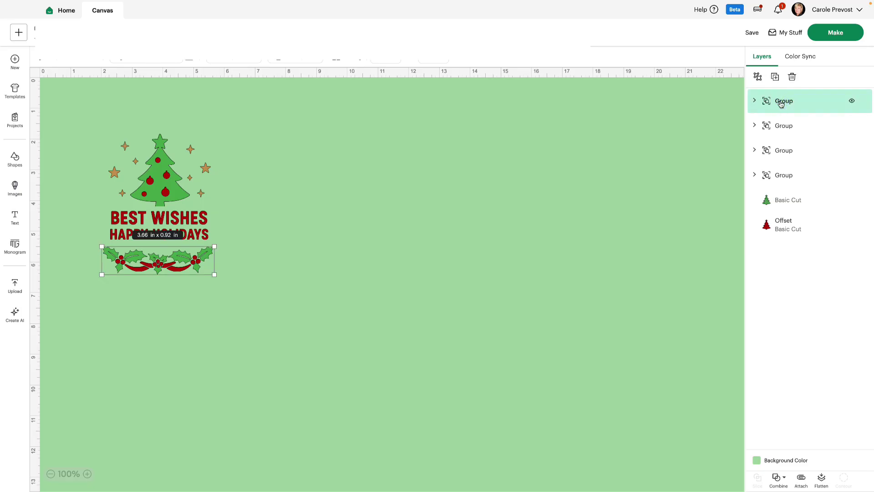
{"action": "left_click", "coordinate": [799, 479]}
{"action": "left_click", "coordinate": [788, 126]}
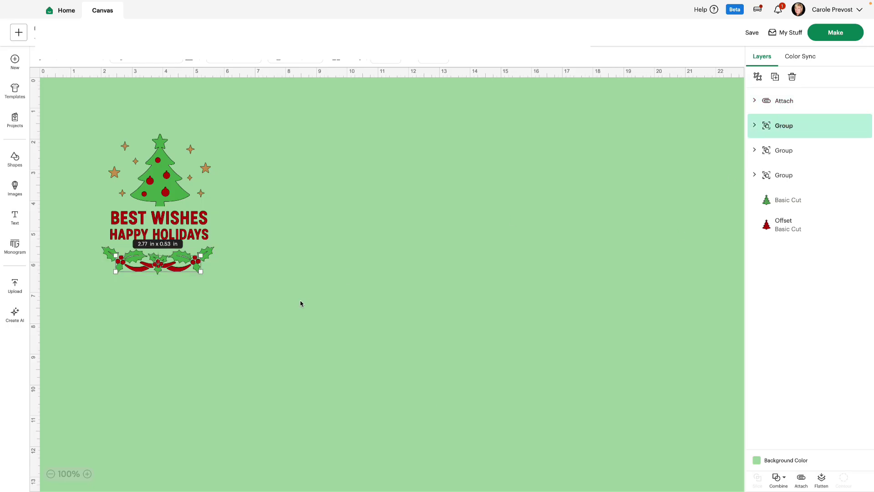
{"action": "left_click", "coordinate": [800, 478]}
Attach the greeting text group and the stars group, each separately.
{"action": "left_click", "coordinate": [785, 151]}
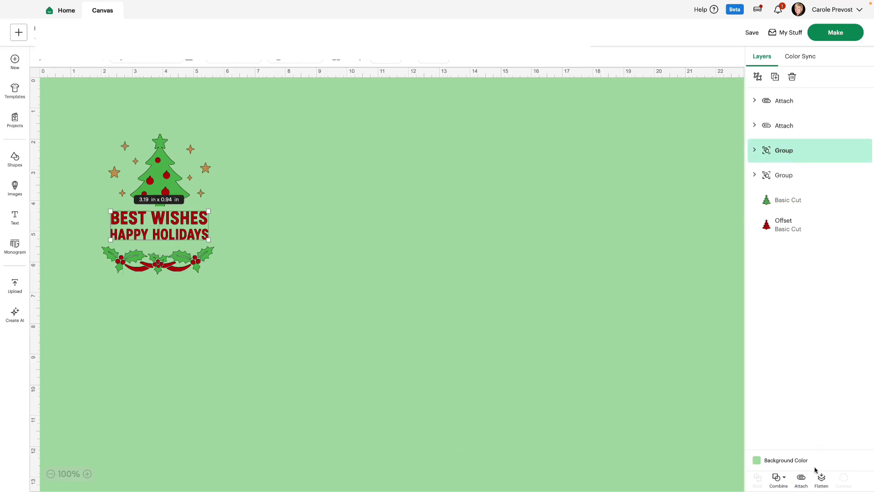
{"action": "left_click", "coordinate": [801, 478]}
{"action": "left_click", "coordinate": [794, 174]}
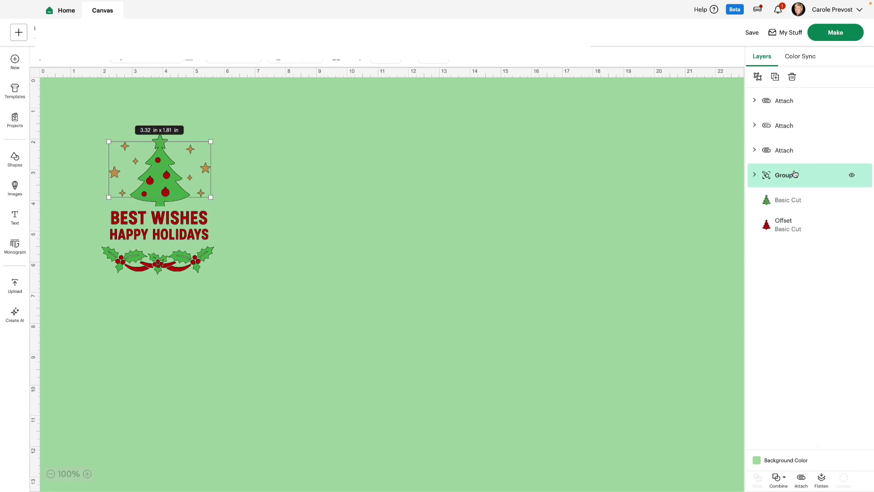
{"action": "left_click", "coordinate": [801, 478]}
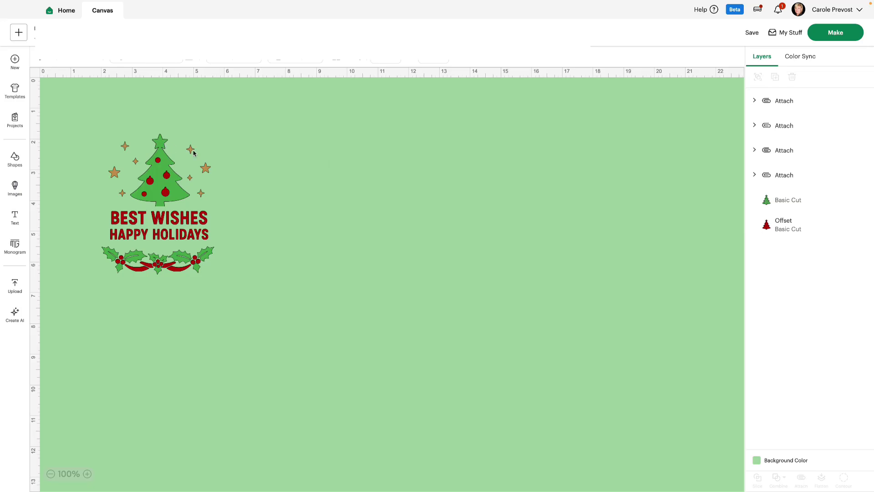
Move the stars right of the tree, detach them, and ungroup them into separate pieces.
{"action": "left_click_drag", "start_coordinate": [207, 169], "coordinate": [490, 186]}
{"action": "left_click", "coordinate": [801, 479]}
{"action": "left_click", "coordinate": [515, 377]}
{"action": "left_click", "coordinate": [791, 170]}
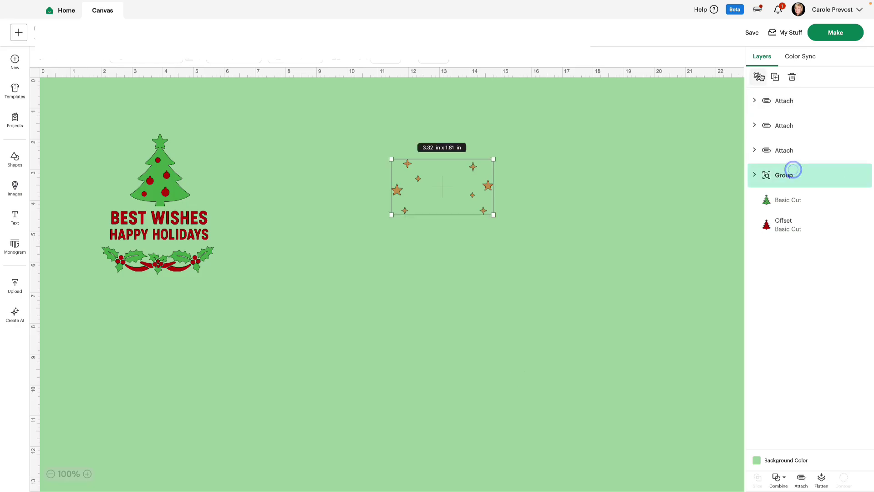
{"action": "left_click", "coordinate": [758, 77]}
{"action": "left_click", "coordinate": [541, 287]}
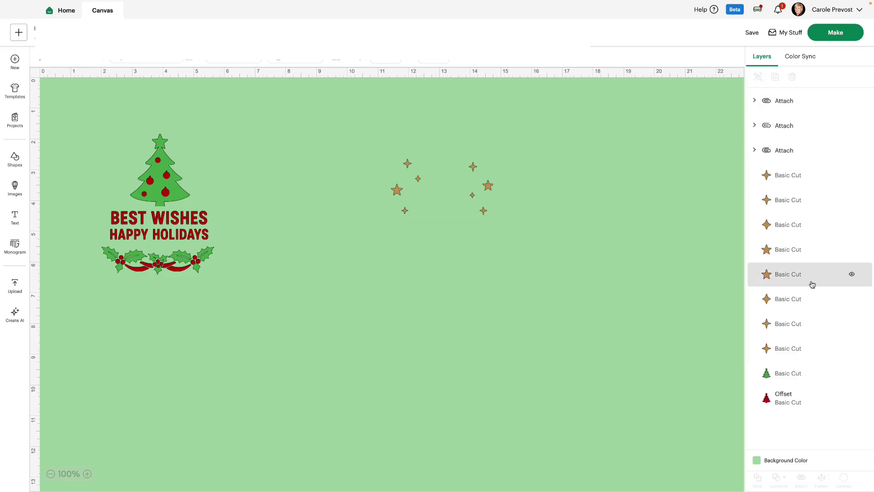
Duplicate one of the large stars and place the copy on top of the tree.
{"action": "left_click", "coordinate": [799, 275]}
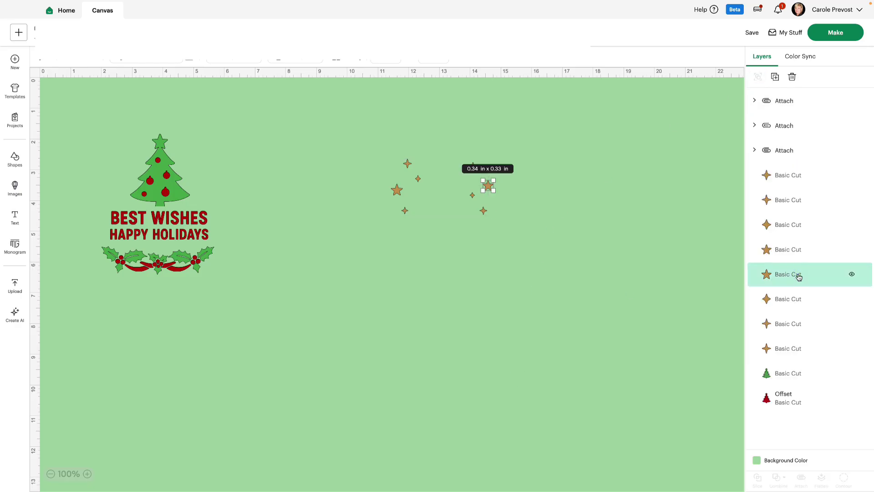
{"action": "left_click", "coordinate": [775, 77]}
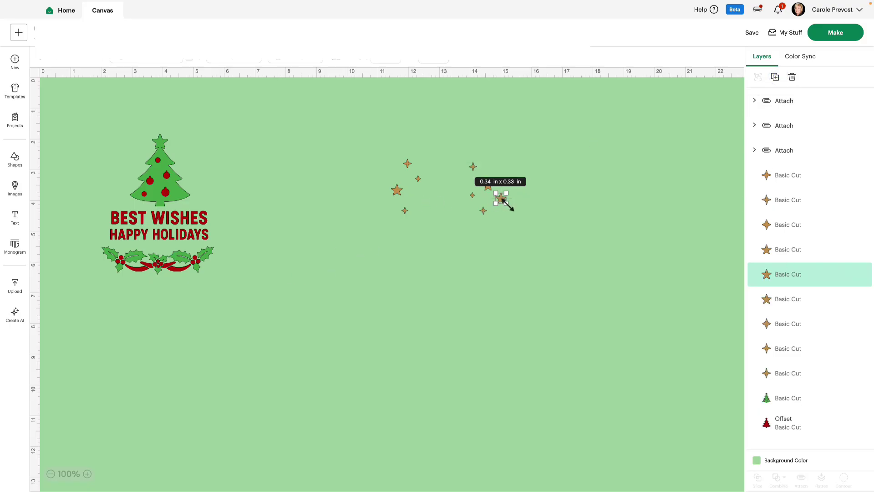
{"action": "left_click", "coordinate": [553, 225]}
{"action": "left_click_drag", "start_coordinate": [499, 197], "coordinate": [161, 145]}
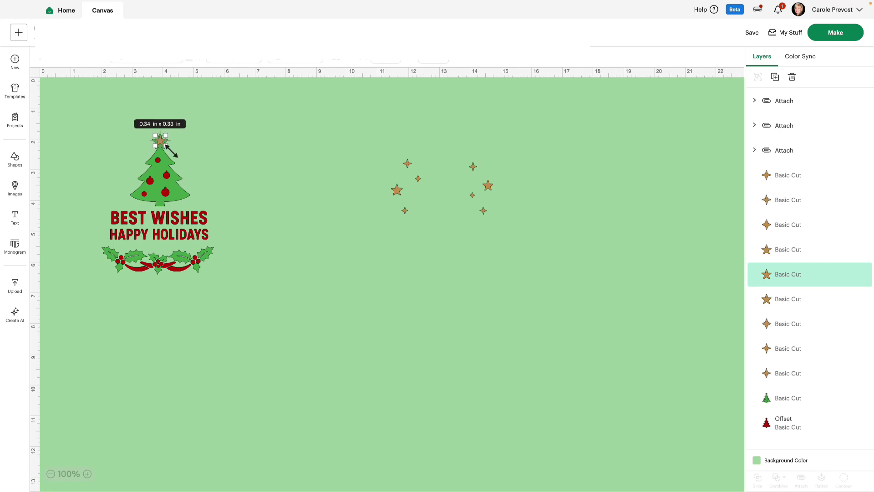
{"action": "left_click", "coordinate": [224, 149]}
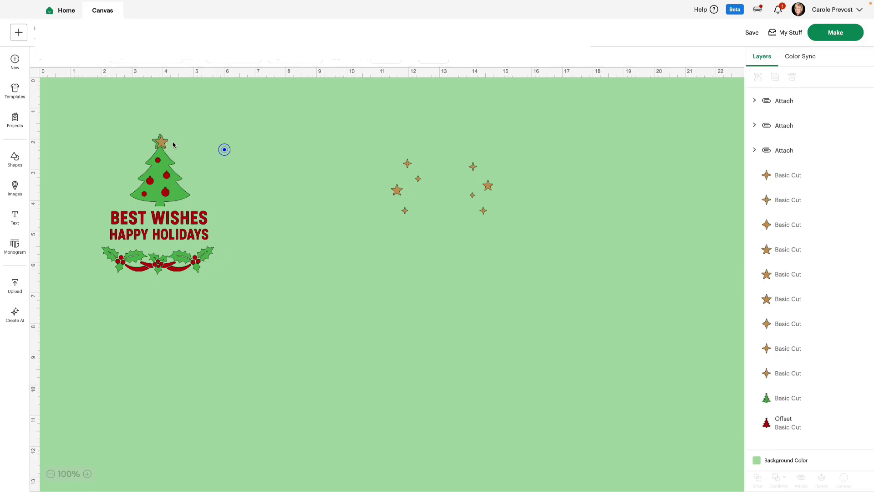
{"action": "left_click", "coordinate": [162, 144]}
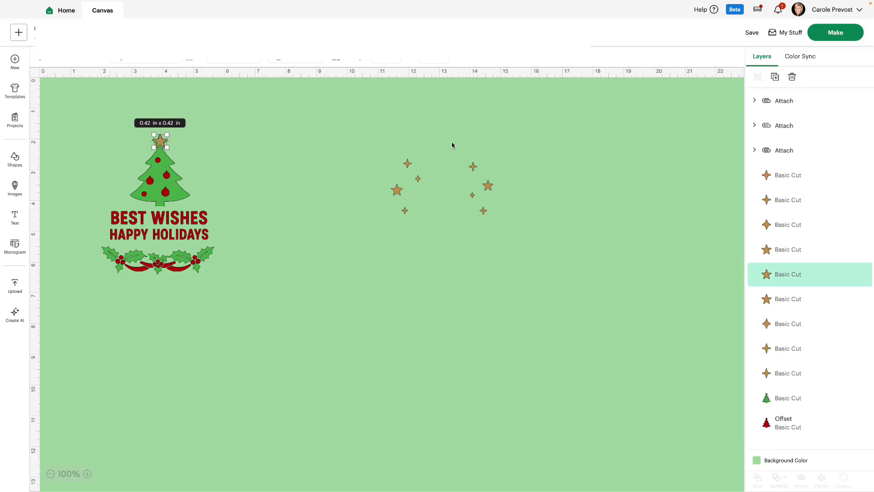
Group the eight loose stars around the tree and attach them to the treetop star.
{"action": "left_click_drag", "start_coordinate": [334, 144], "coordinate": [576, 269]}
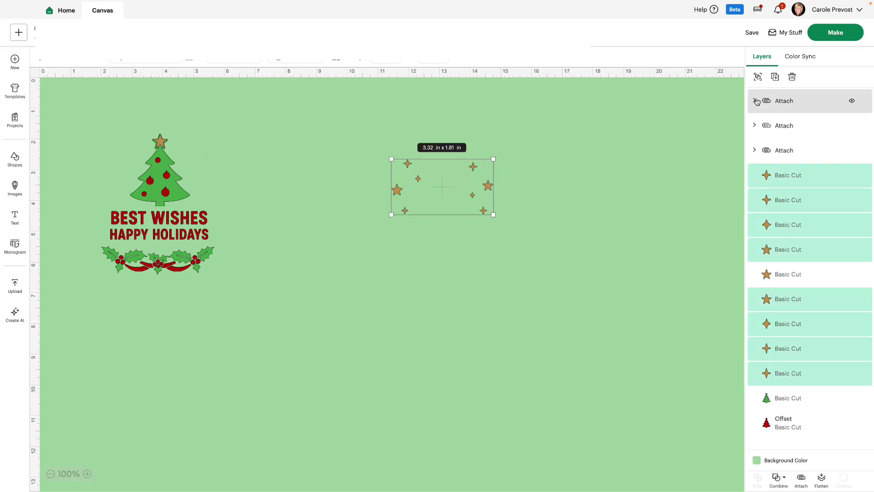
{"action": "left_click", "coordinate": [757, 77]}
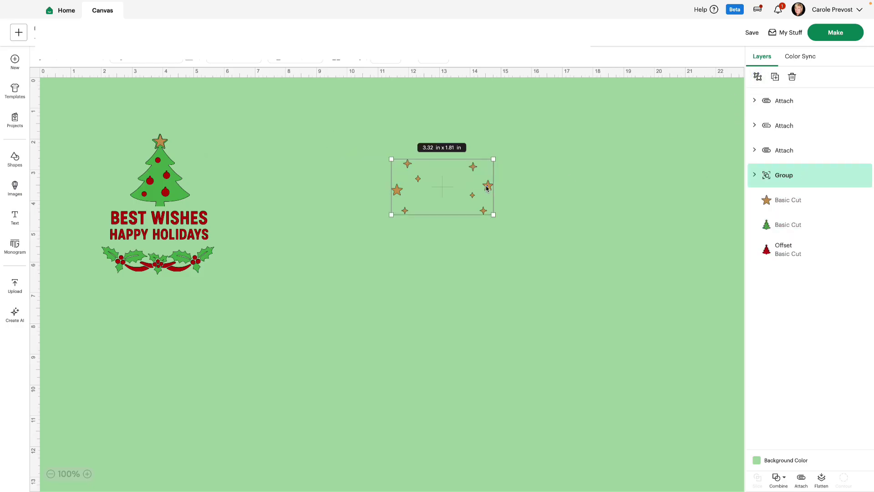
{"action": "left_click_drag", "start_coordinate": [484, 188], "coordinate": [203, 179]}
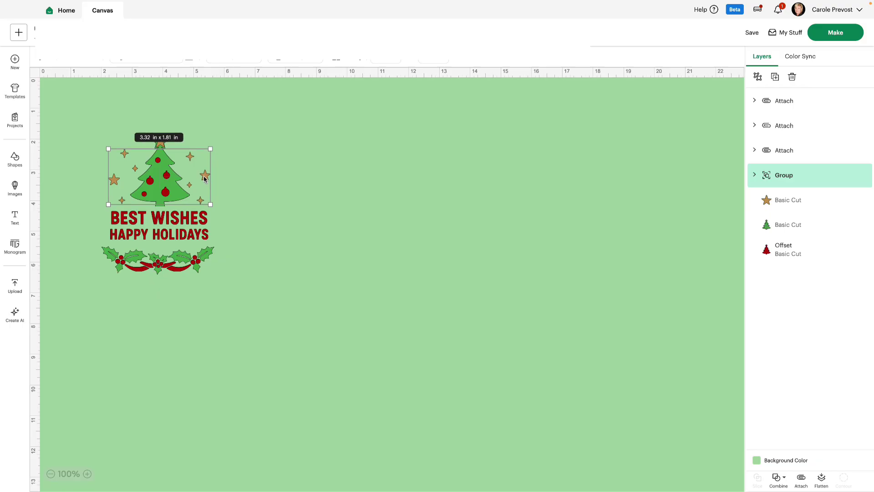
{"action": "left_click", "coordinate": [311, 140]}
{"action": "left_click", "coordinate": [160, 141]}
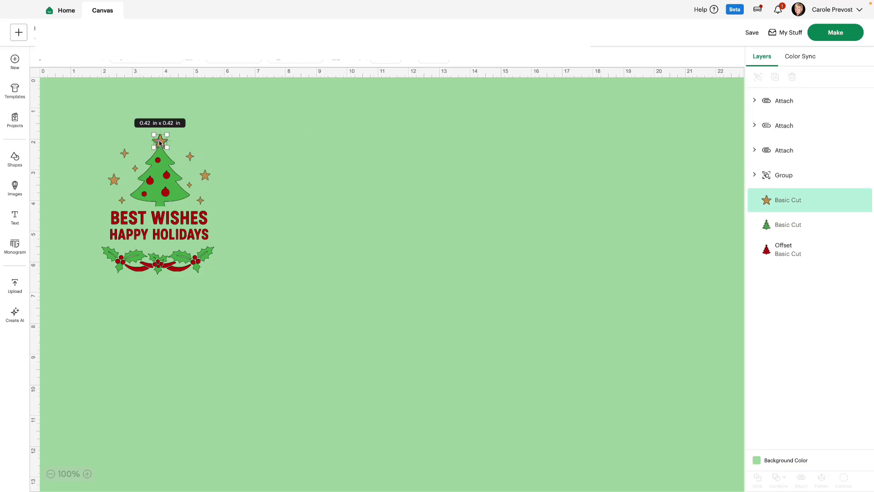
{"action": "left_click", "coordinate": [203, 173], "text": "shift"}
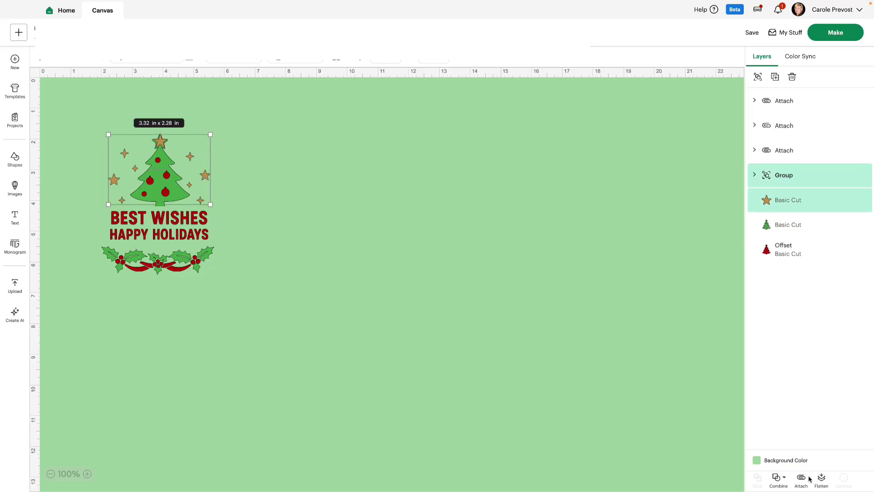
{"action": "left_click", "coordinate": [804, 478]}
{"action": "left_click", "coordinate": [525, 361]}
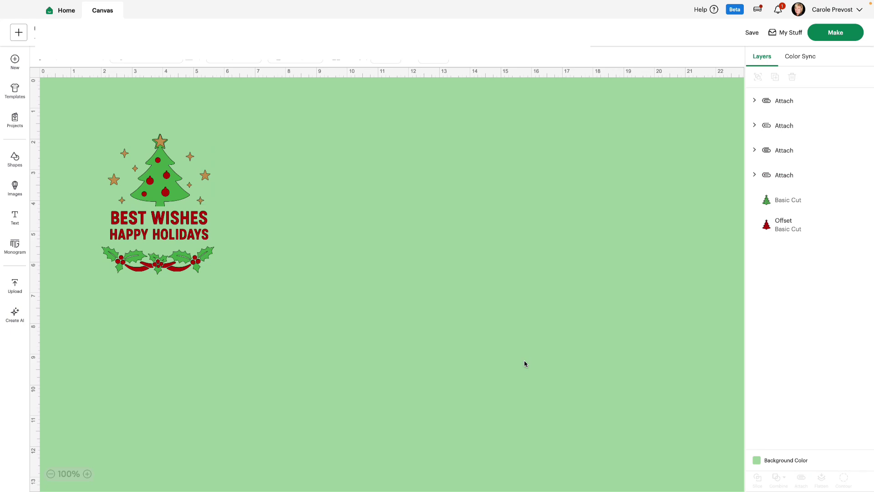
Duplicate the whole Christmas design and move the copy to the right.
{"action": "left_click_drag", "start_coordinate": [97, 115], "coordinate": [223, 297]}
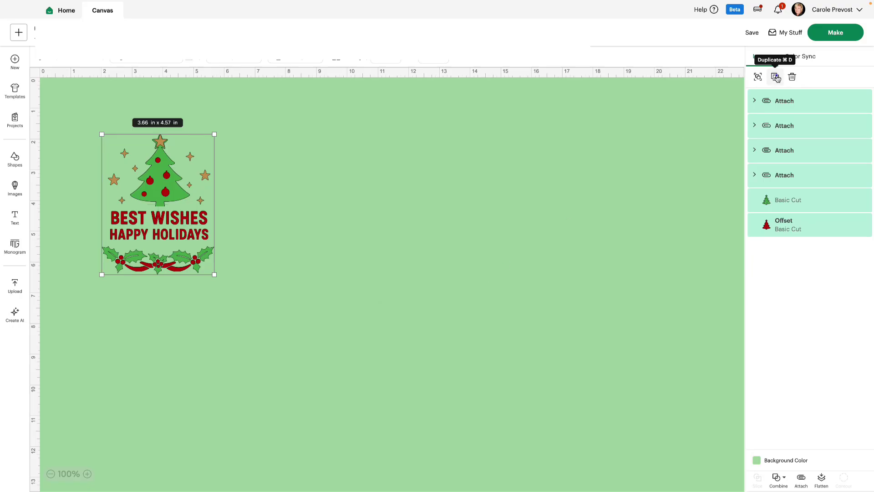
{"action": "left_click", "coordinate": [776, 78]}
{"action": "left_click_drag", "start_coordinate": [170, 177], "coordinate": [394, 164]}
Detach the copy's holly, text, and tree-and-stars sets, then pull its green tree and holly right.
{"action": "left_click", "coordinate": [802, 98]}
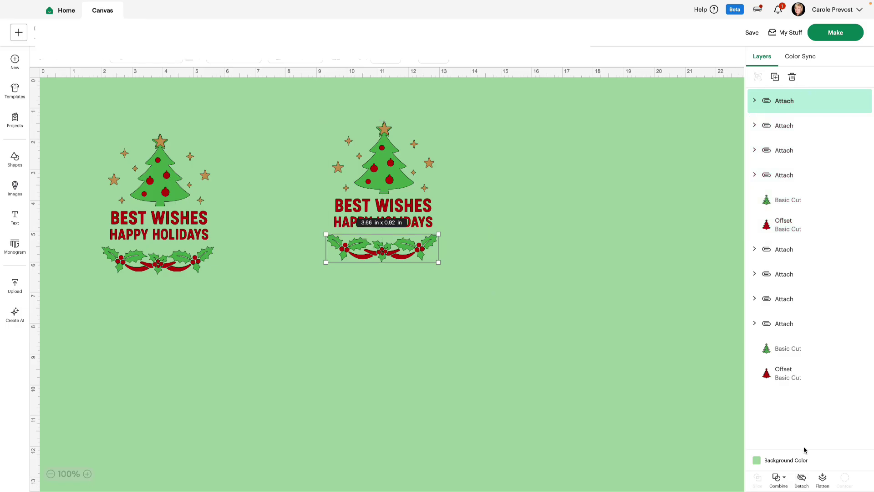
{"action": "left_click", "coordinate": [803, 478]}
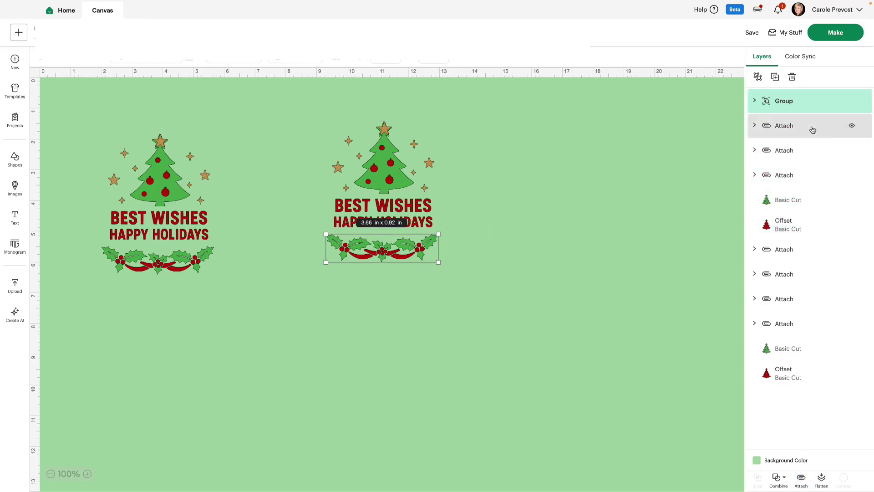
{"action": "left_click", "coordinate": [812, 127]}
{"action": "left_click", "coordinate": [801, 478]}
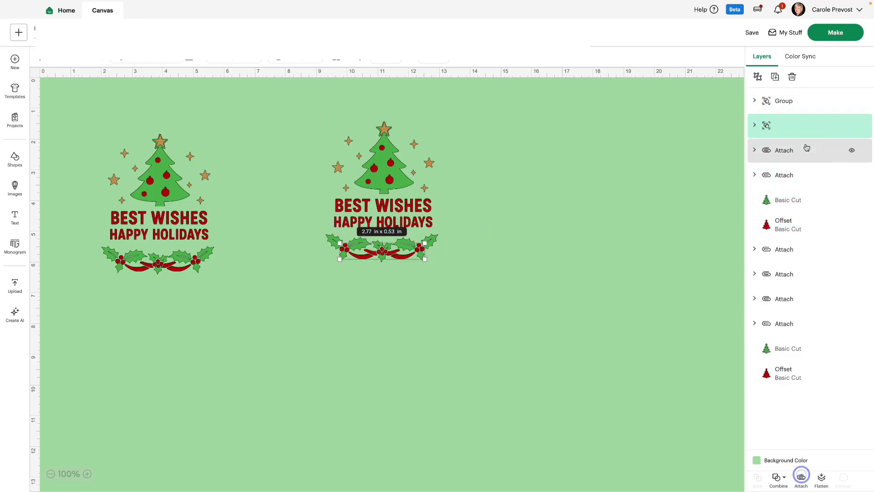
{"action": "left_click", "coordinate": [808, 151]}
{"action": "left_click", "coordinate": [802, 486]}
{"action": "left_click", "coordinate": [808, 175]}
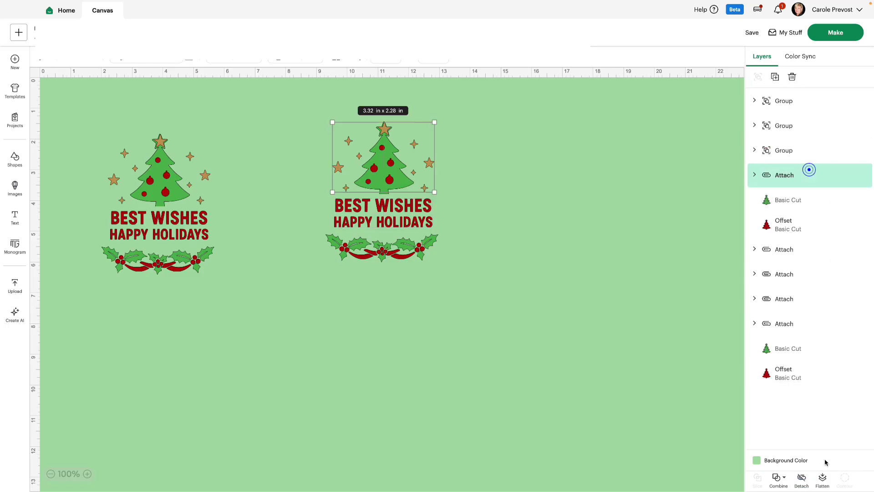
{"action": "left_click", "coordinate": [801, 479]}
{"action": "left_click", "coordinate": [537, 437]}
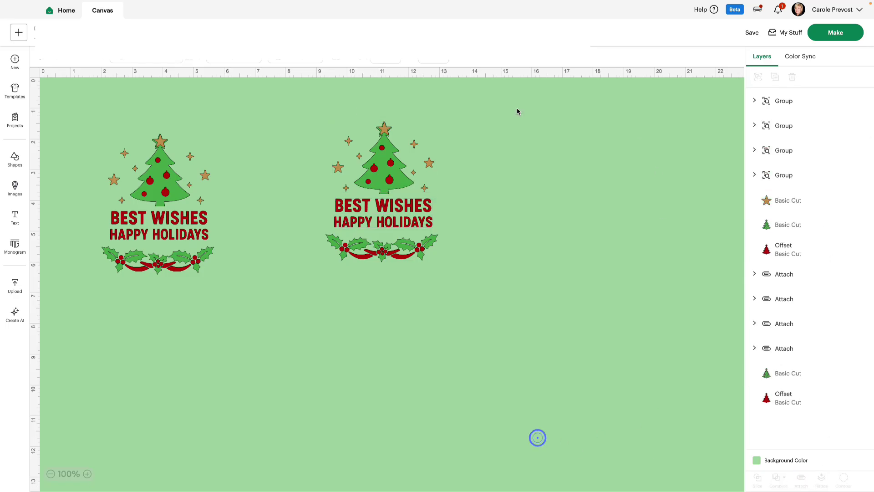
{"action": "left_click_drag", "start_coordinate": [401, 179], "coordinate": [594, 185]}
{"action": "left_click_drag", "start_coordinate": [431, 242], "coordinate": [628, 215]}
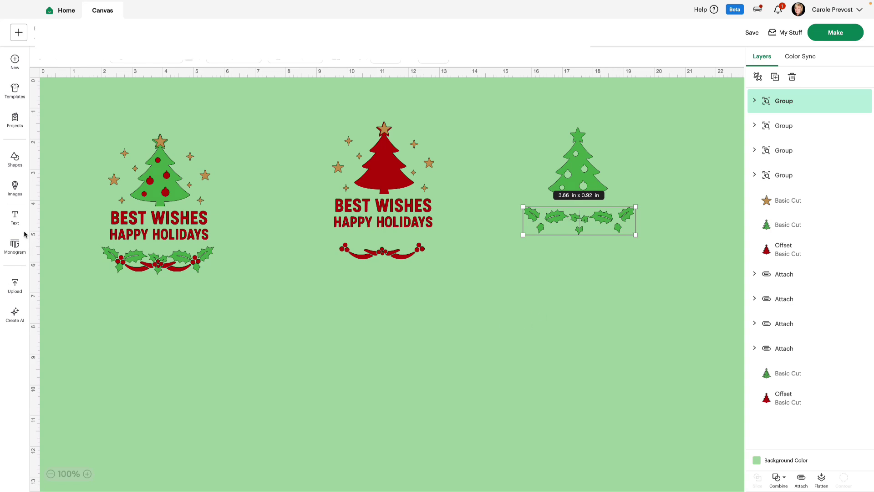
Search the image library for 'vintage green' and insert the Green Splatter Background image.
{"action": "left_click", "coordinate": [14, 188]}
{"action": "left_click", "coordinate": [105, 63]}
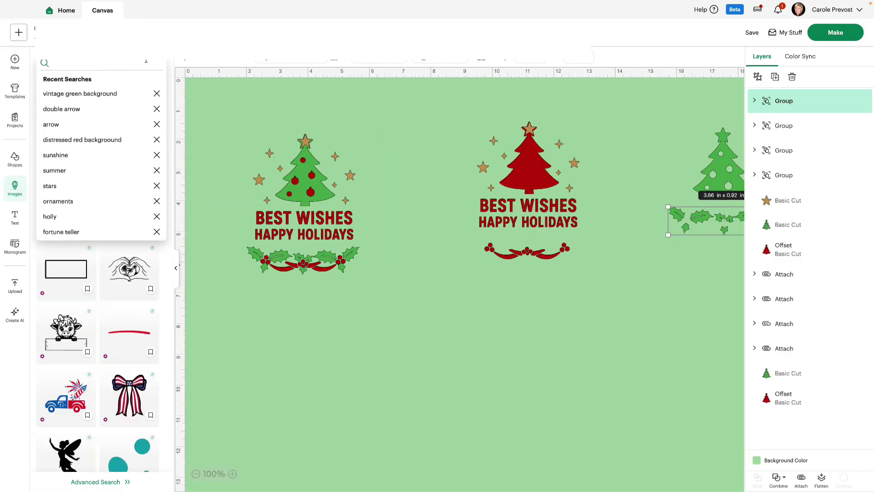
{"action": "type", "text": "vintage"}
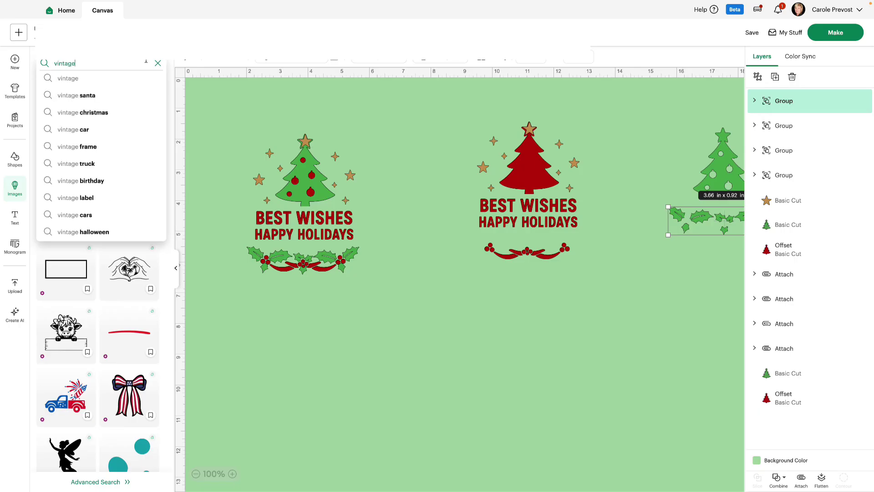
{"action": "type", "text": " green bakground"}
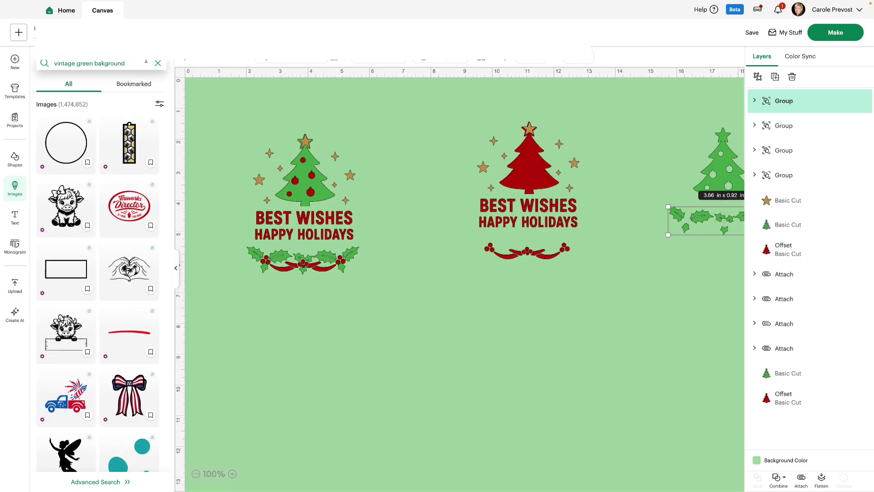
{"action": "key", "text": "Return"}
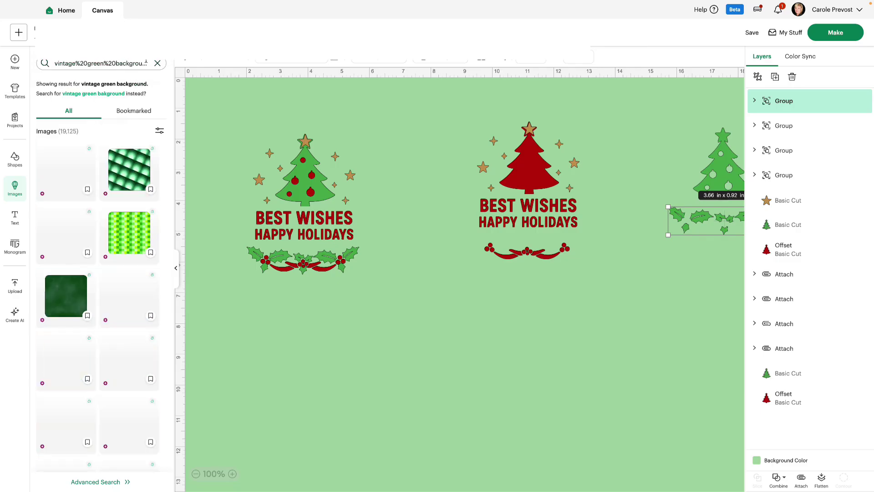
{"action": "scroll", "coordinate": [123, 357], "scroll_direction": "down", "scroll_amount": 5}
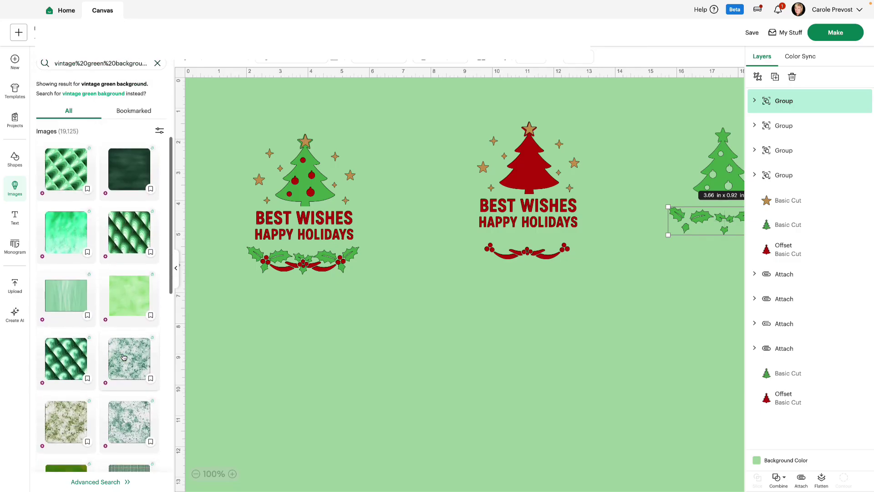
{"action": "scroll", "coordinate": [123, 357], "scroll_direction": "down", "scroll_amount": 10}
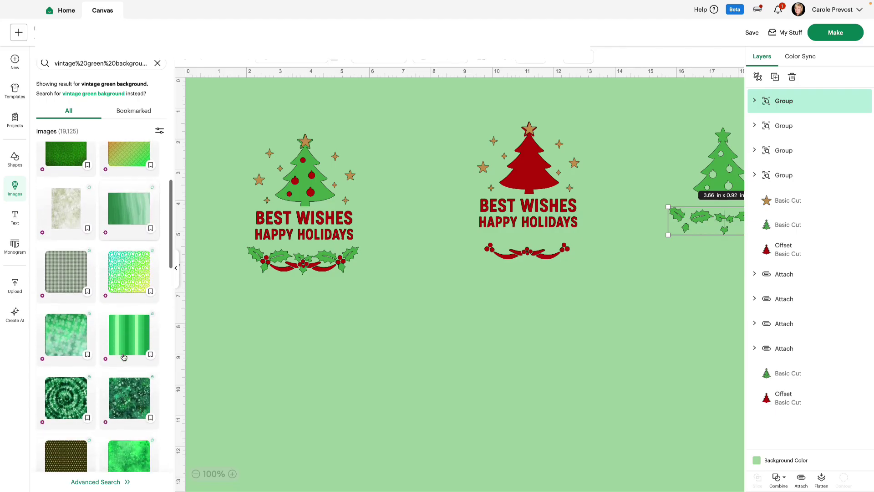
{"action": "scroll", "coordinate": [122, 357], "scroll_direction": "down", "scroll_amount": 10}
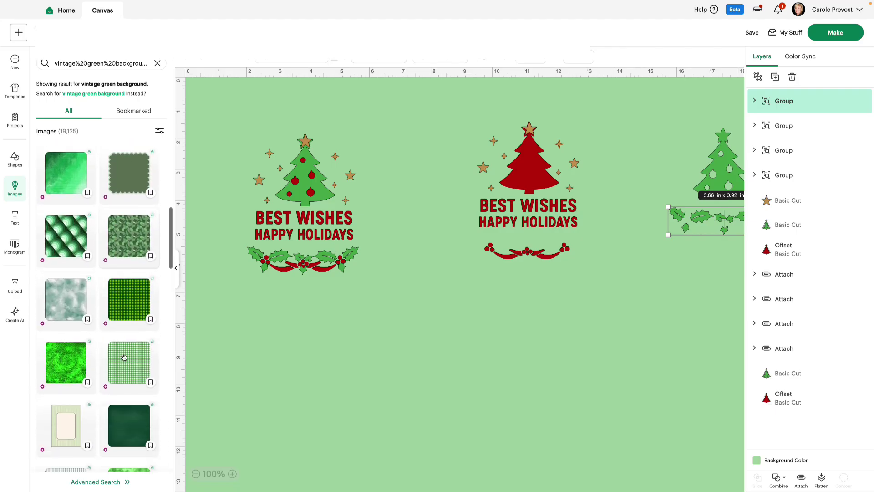
{"action": "scroll", "coordinate": [123, 357], "scroll_direction": "down", "scroll_amount": 10}
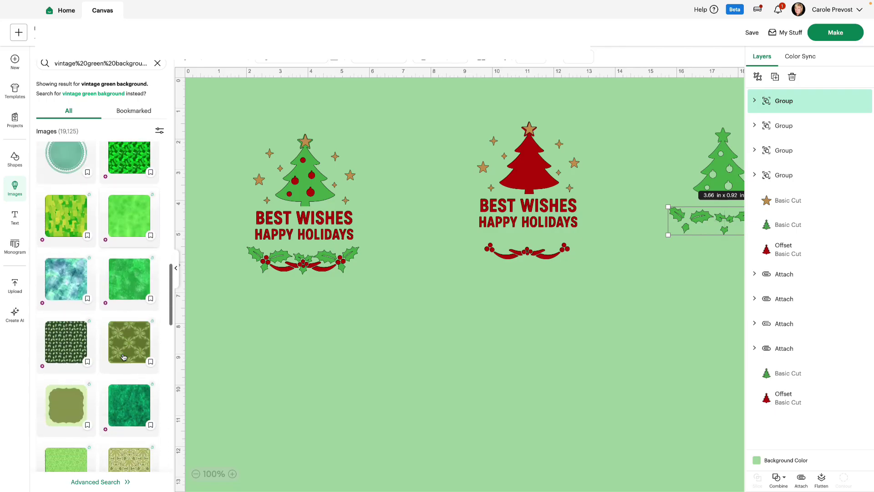
{"action": "left_click", "coordinate": [129, 259]}
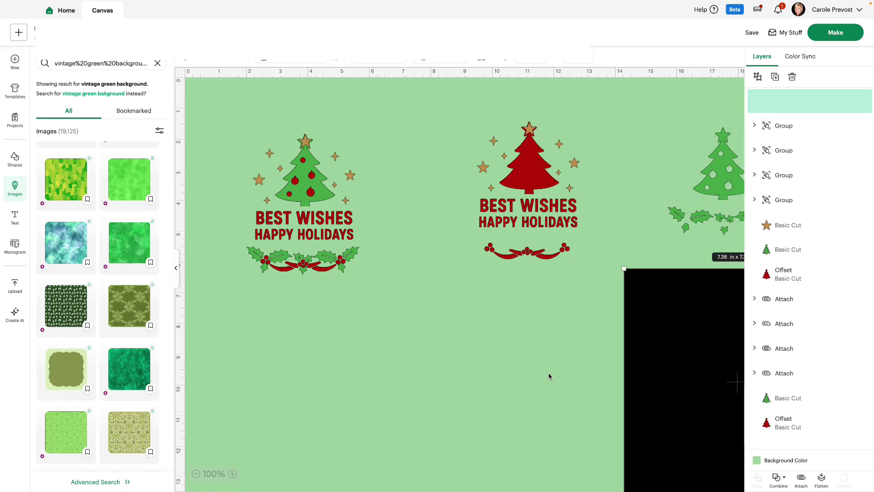
Bring the green tree and holly leaves in front of the splatter background and position them on it.
{"action": "left_click", "coordinate": [174, 269]}
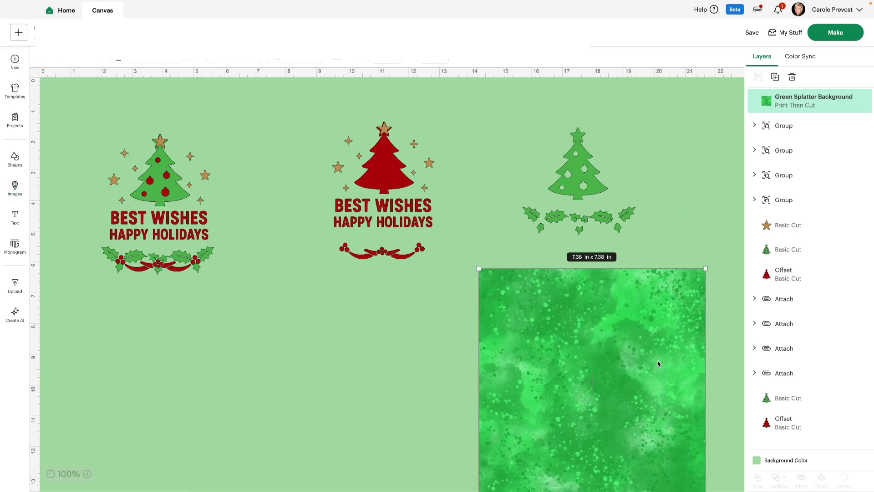
{"action": "left_click", "coordinate": [590, 178]}
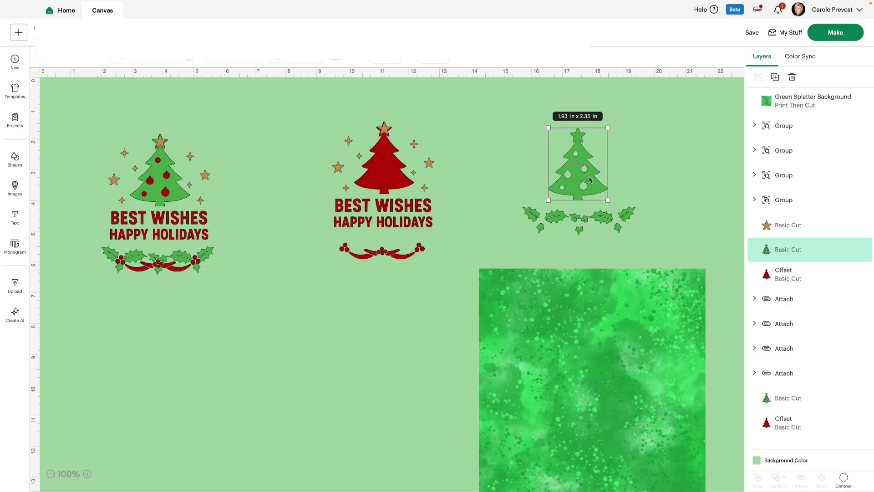
{"action": "right_click", "coordinate": [589, 179]}
{"action": "left_click", "coordinate": [624, 308]}
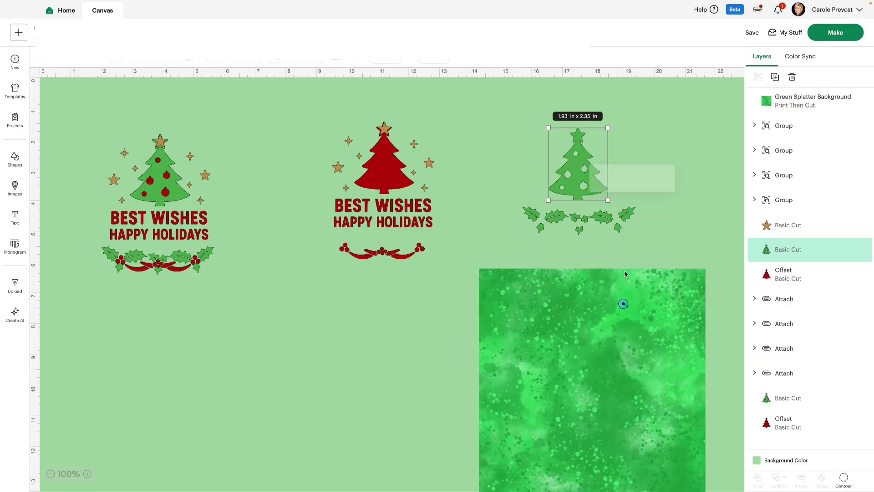
{"action": "left_click_drag", "start_coordinate": [589, 180], "coordinate": [575, 346]}
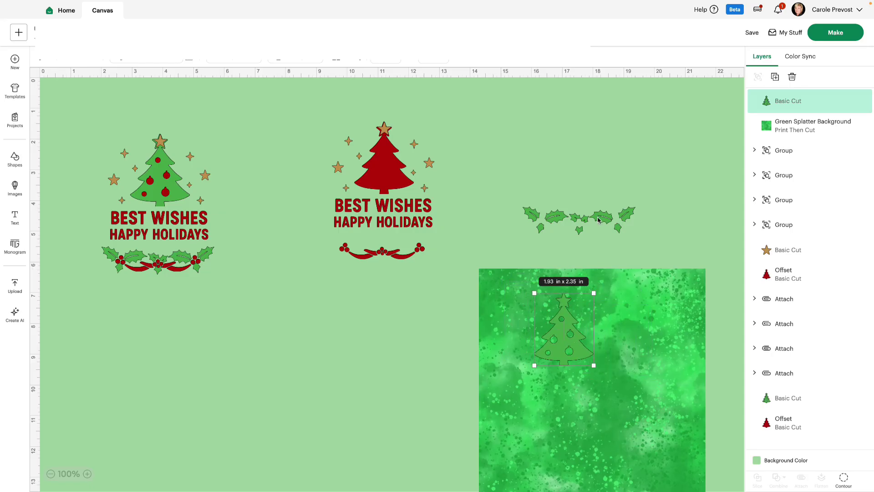
{"action": "left_click_drag", "start_coordinate": [601, 220], "coordinate": [645, 432]}
{"action": "right_click", "coordinate": [646, 432]}
{"action": "left_click", "coordinate": [684, 244]}
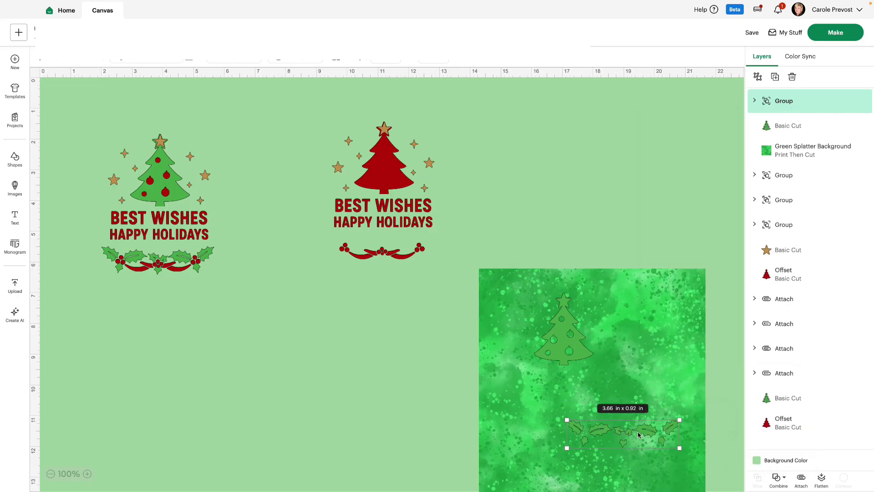
{"action": "left_click_drag", "start_coordinate": [645, 432], "coordinate": [577, 395]}
{"action": "scroll", "coordinate": [685, 407], "scroll_direction": "down", "scroll_amount": 3}
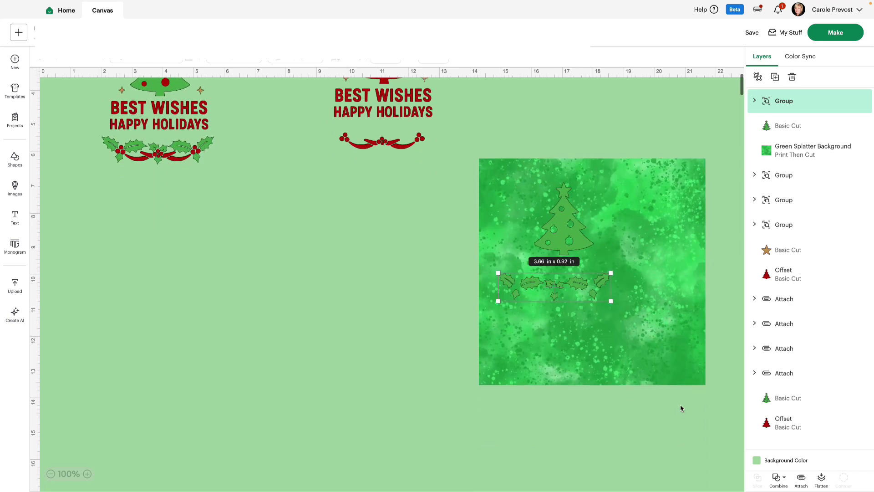
Select the green tree with the splatter background and slice them.
{"action": "left_click", "coordinate": [337, 255]}
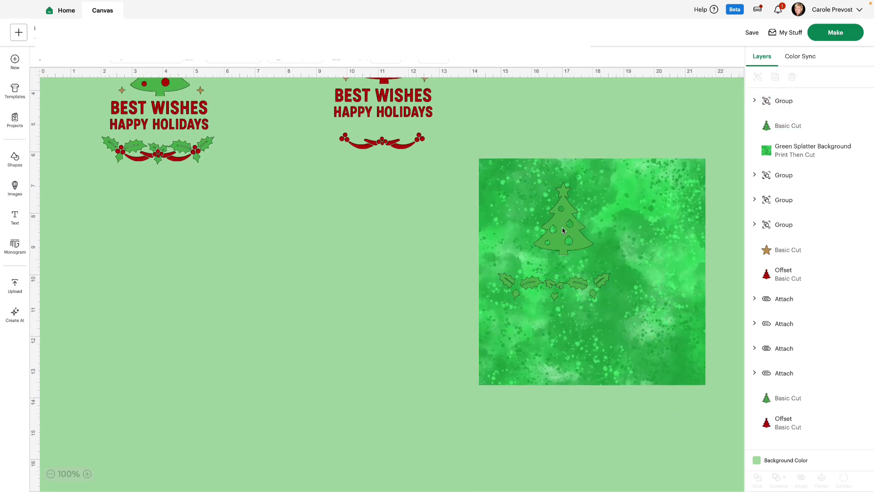
{"action": "left_click", "coordinate": [562, 229]}
{"action": "left_click", "coordinate": [678, 372], "text": "shift"}
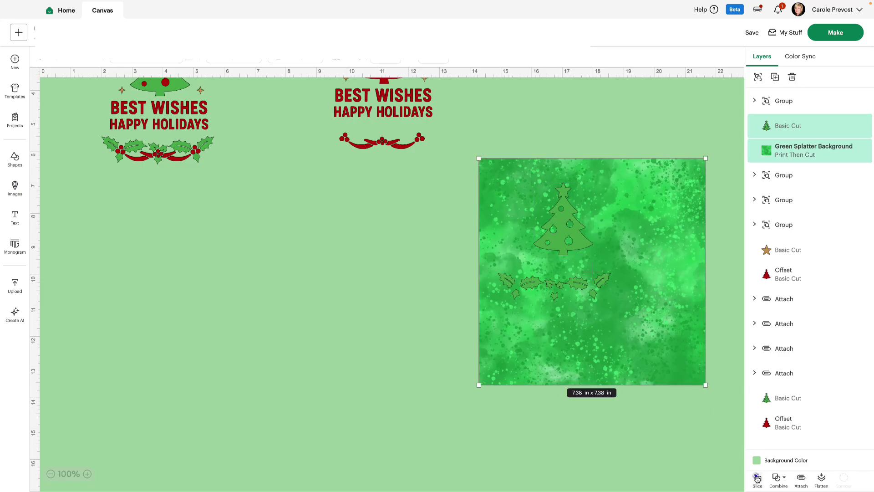
{"action": "left_click", "coordinate": [757, 477]}
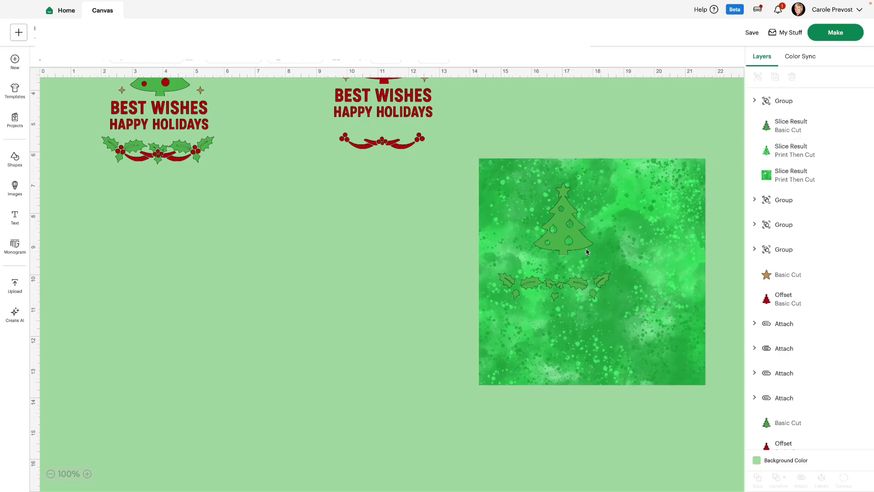
Move the plain tree cut and the textured tree piece out of the texture square.
{"action": "left_click_drag", "start_coordinate": [568, 224], "coordinate": [381, 278]}
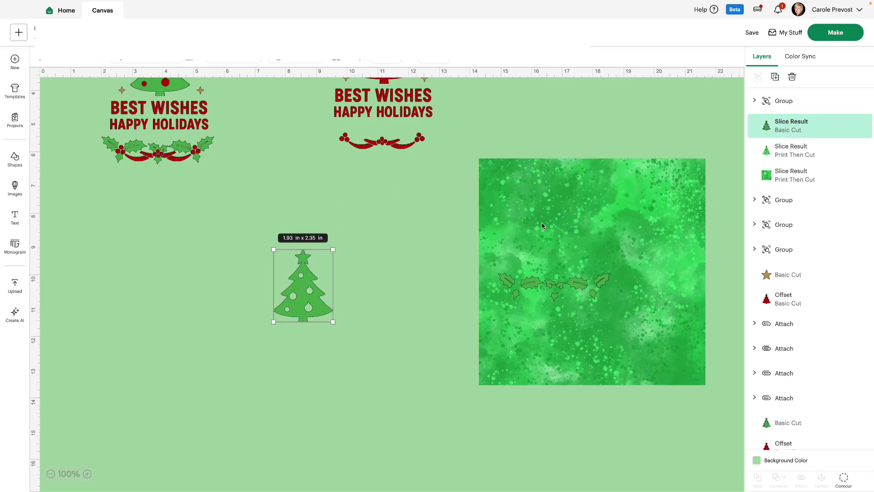
{"action": "left_click_drag", "start_coordinate": [561, 229], "coordinate": [396, 227]}
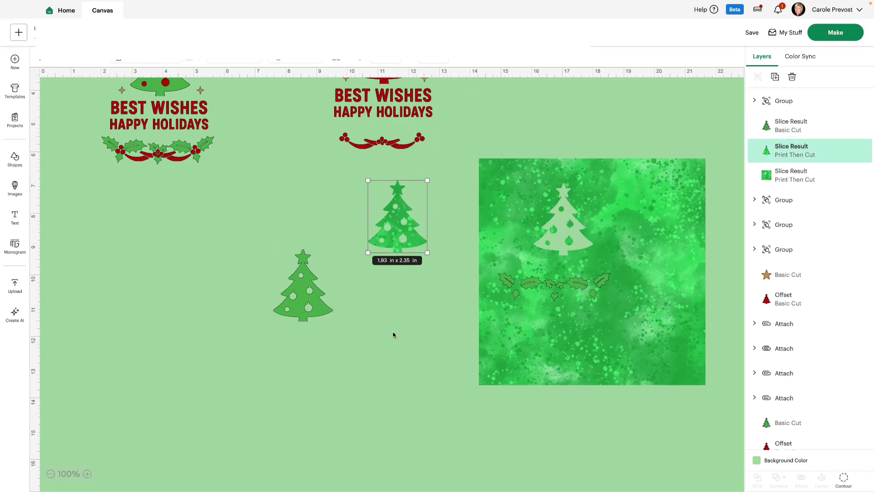
{"action": "left_click", "coordinate": [393, 335]}
Weld the holly border into one shape and slice it from the texture square.
{"action": "left_click", "coordinate": [584, 283]}
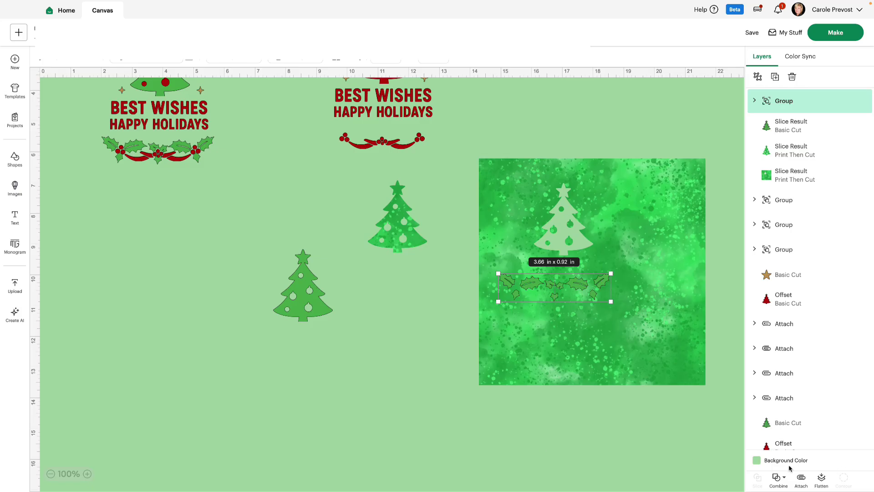
{"action": "left_click", "coordinate": [778, 476]}
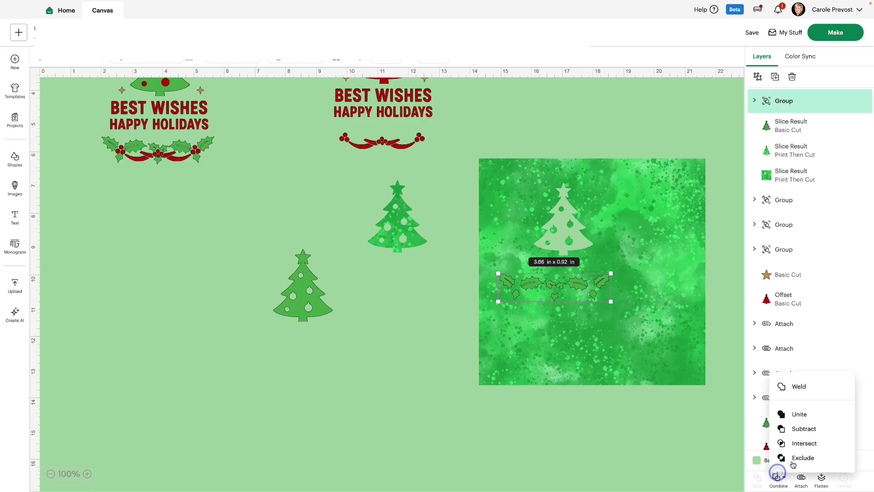
{"action": "left_click", "coordinate": [800, 386]}
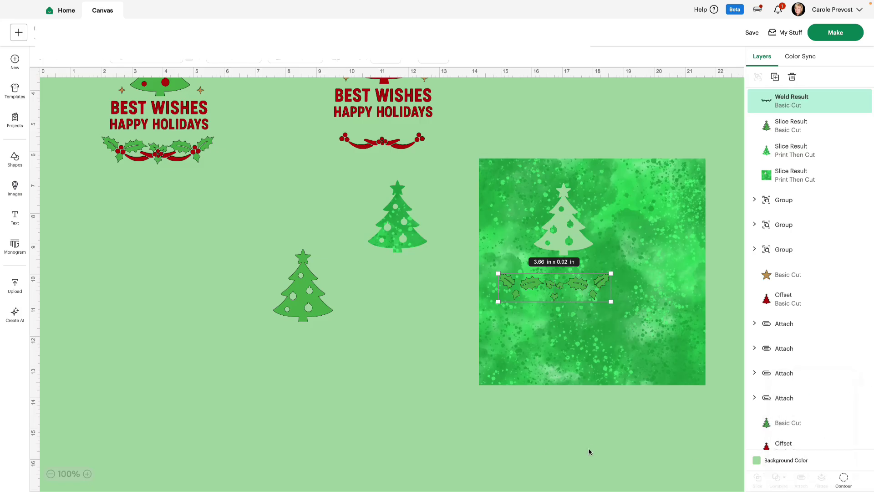
{"action": "left_click", "coordinate": [588, 449]}
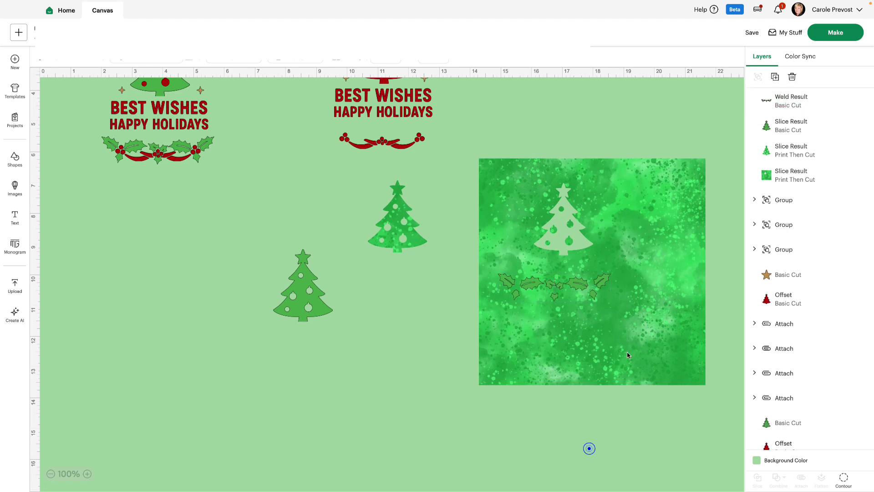
{"action": "left_click", "coordinate": [581, 290]}
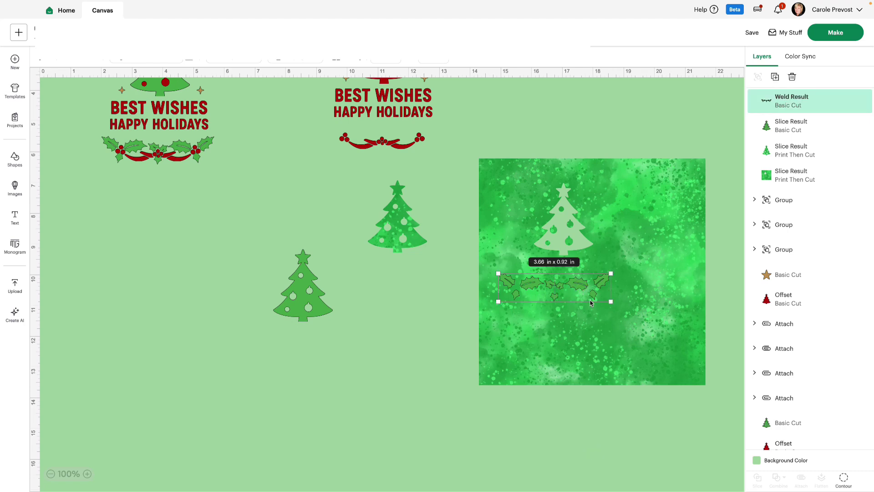
{"action": "left_click", "coordinate": [650, 347], "text": "shift"}
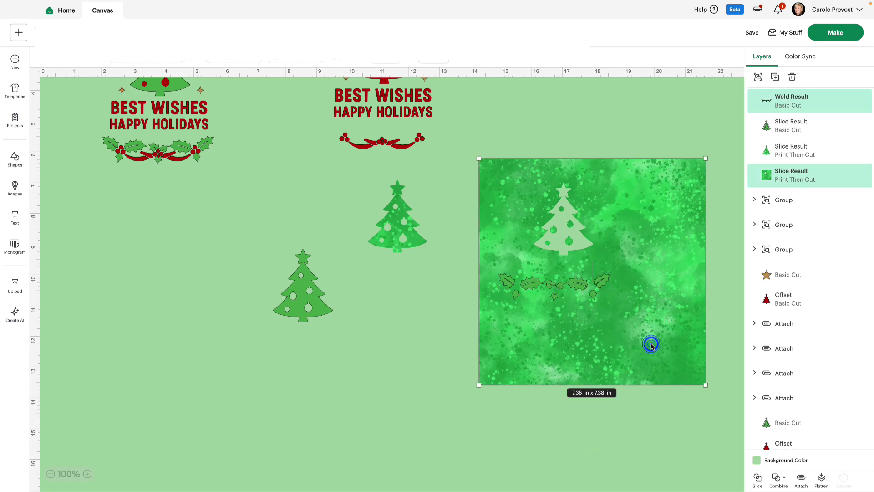
{"action": "left_click", "coordinate": [757, 478]}
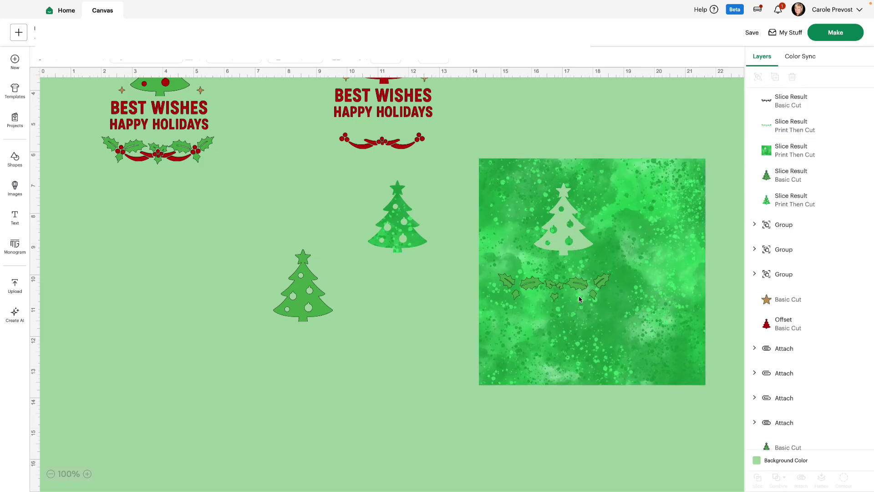
Pull out the textured holly, stack the plain tree on the plain holly, and select both leftovers.
{"action": "left_click_drag", "start_coordinate": [578, 289], "coordinate": [358, 373]}
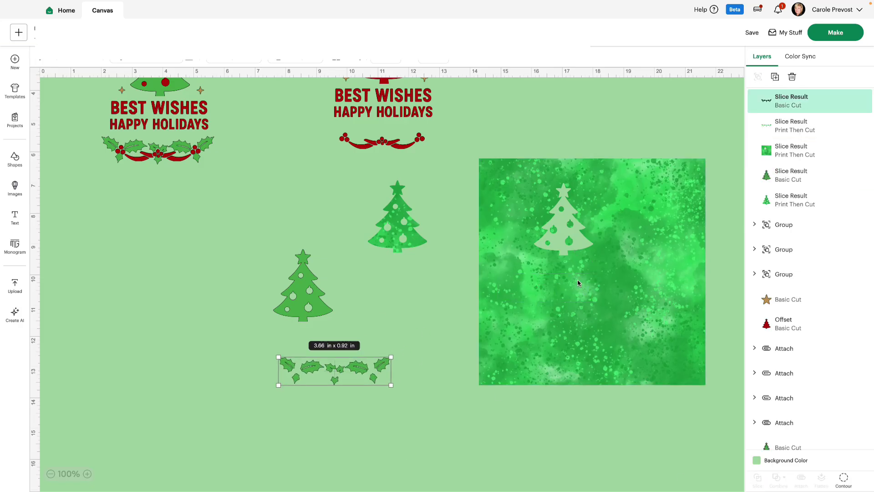
{"action": "left_click", "coordinate": [578, 280]}
{"action": "left_click_drag", "start_coordinate": [437, 289], "coordinate": [428, 266]}
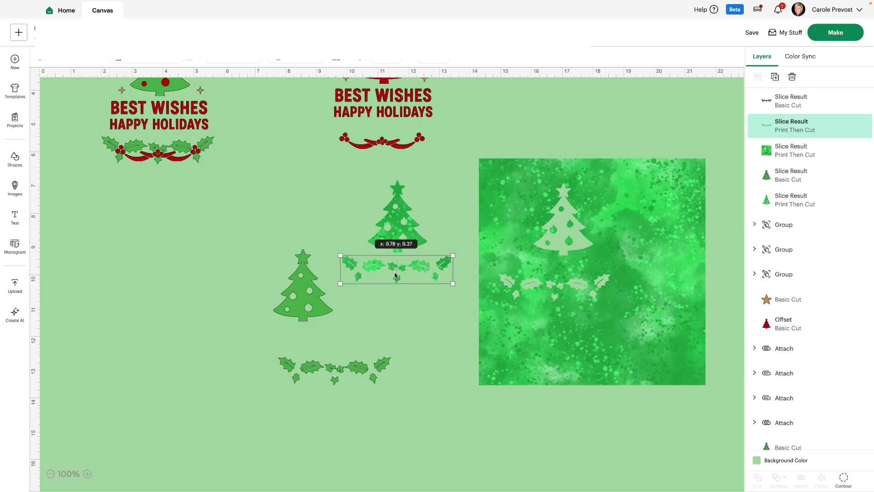
{"action": "left_click_drag", "start_coordinate": [286, 296], "coordinate": [314, 392]}
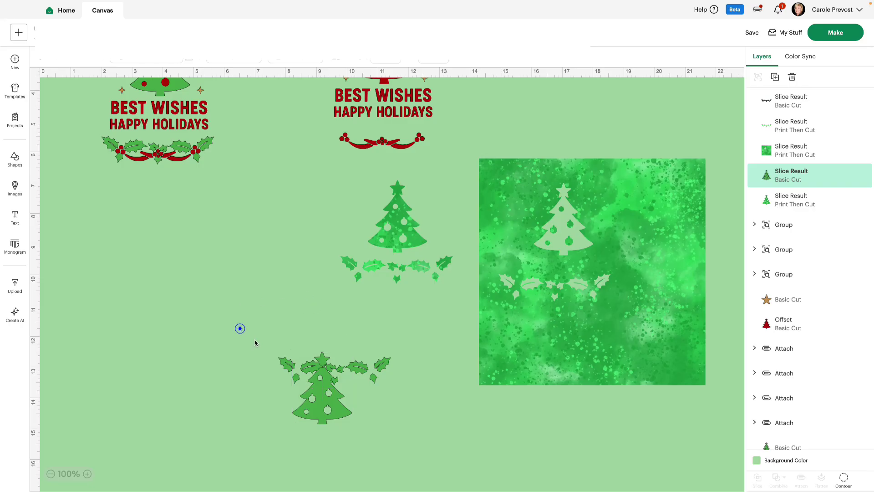
{"action": "left_click_drag", "start_coordinate": [254, 337], "coordinate": [400, 430]}
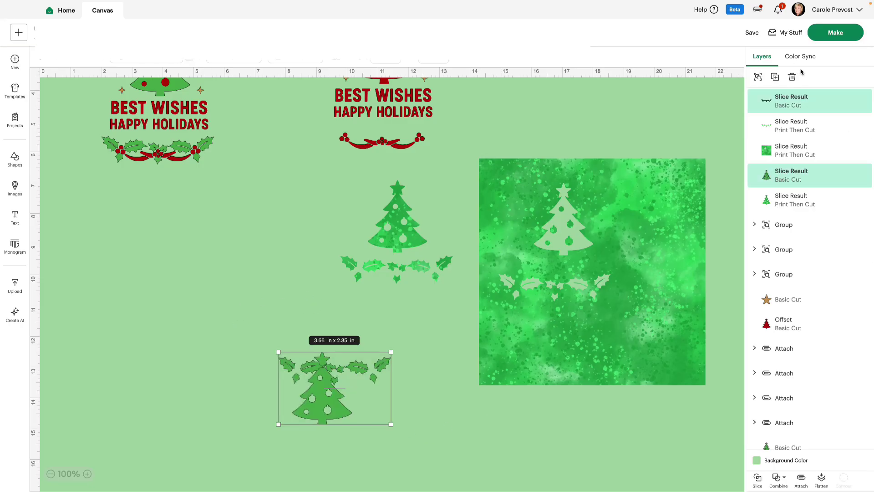
Delete the leftover plain tree and holly plus the remaining texture square.
{"action": "key", "text": "Delete"}
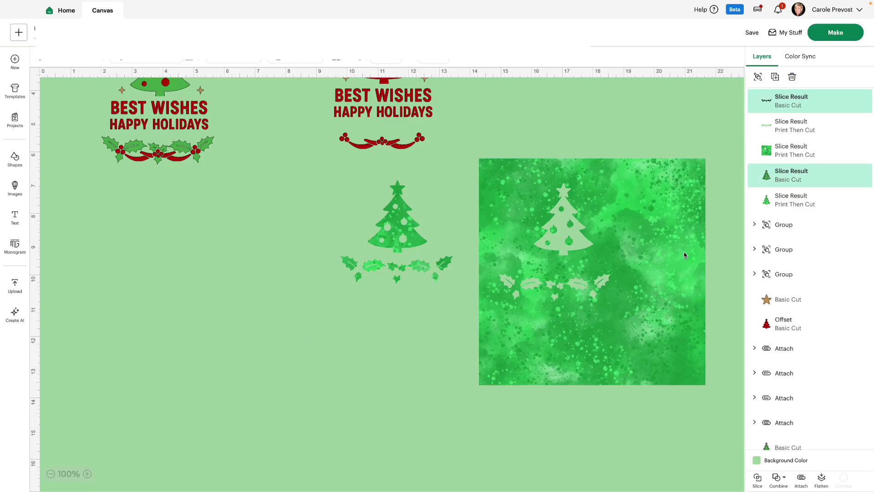
{"action": "left_click", "coordinate": [684, 251]}
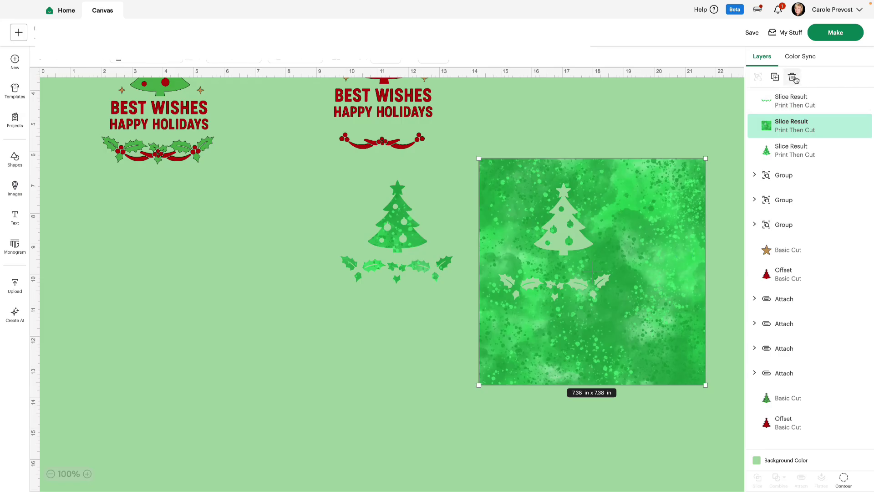
{"action": "left_click", "coordinate": [792, 77]}
{"action": "scroll", "coordinate": [494, 291], "scroll_direction": "up", "scroll_amount": 3}
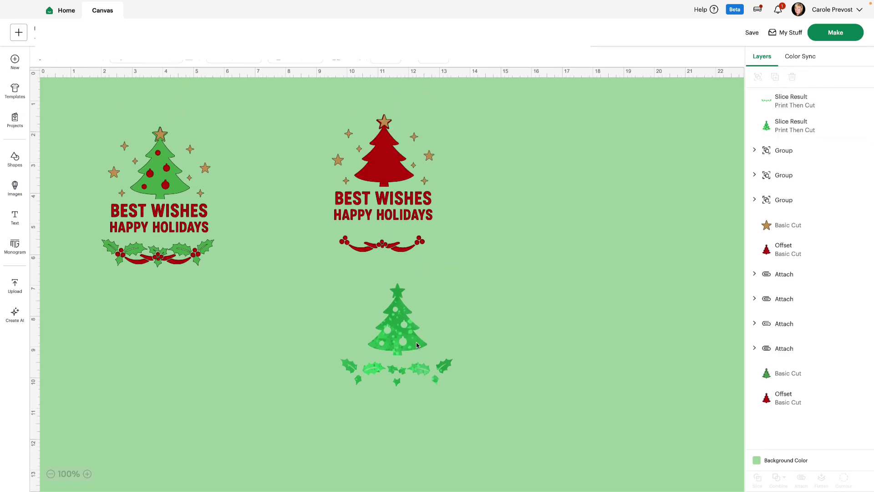
Place the textured tree over the red tree and the textured holly under the ribbon.
{"action": "left_click_drag", "start_coordinate": [416, 345], "coordinate": [403, 177]}
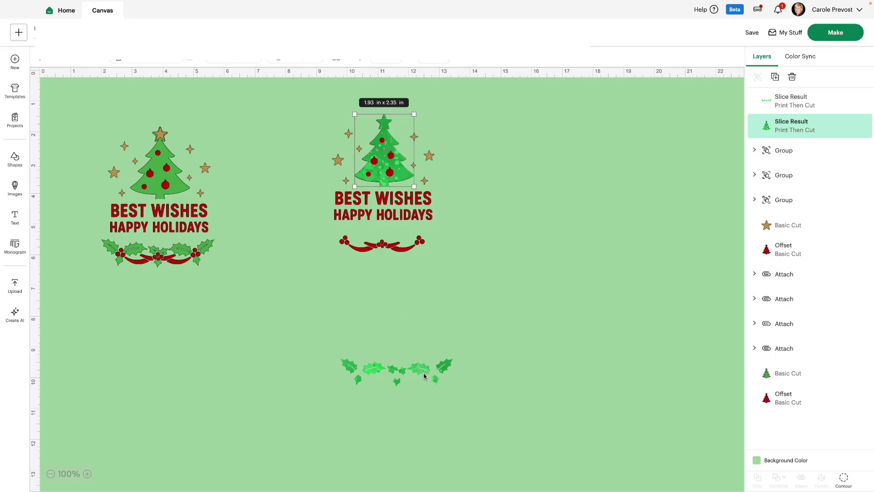
{"action": "left_click_drag", "start_coordinate": [423, 373], "coordinate": [409, 242]}
{"action": "left_click", "coordinate": [503, 282]}
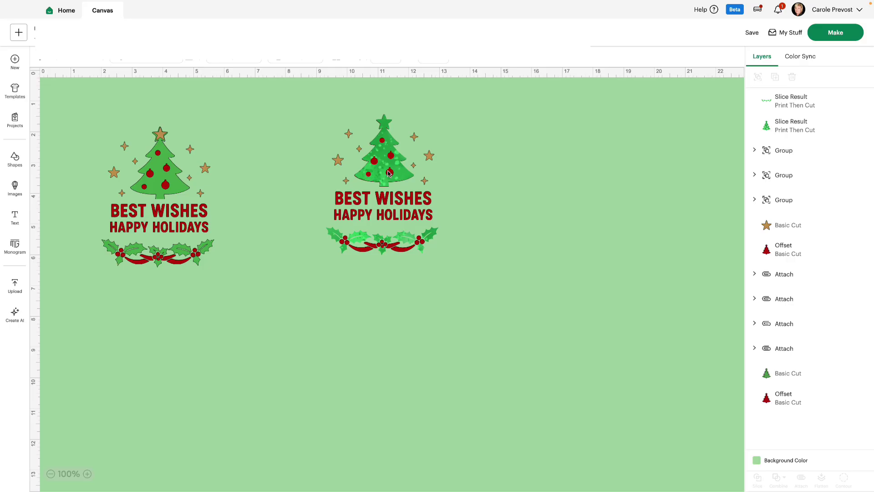
Send the textured tree one step backward.
{"action": "left_click", "coordinate": [406, 176]}
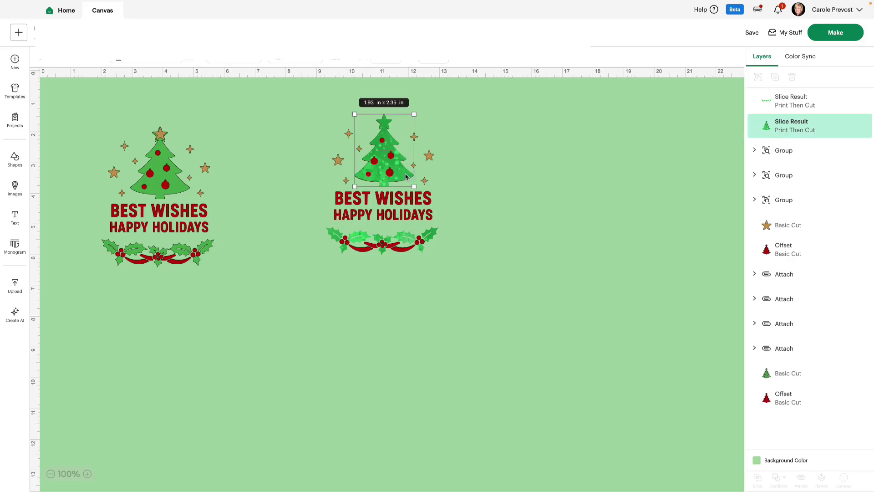
{"action": "right_click", "coordinate": [406, 177]}
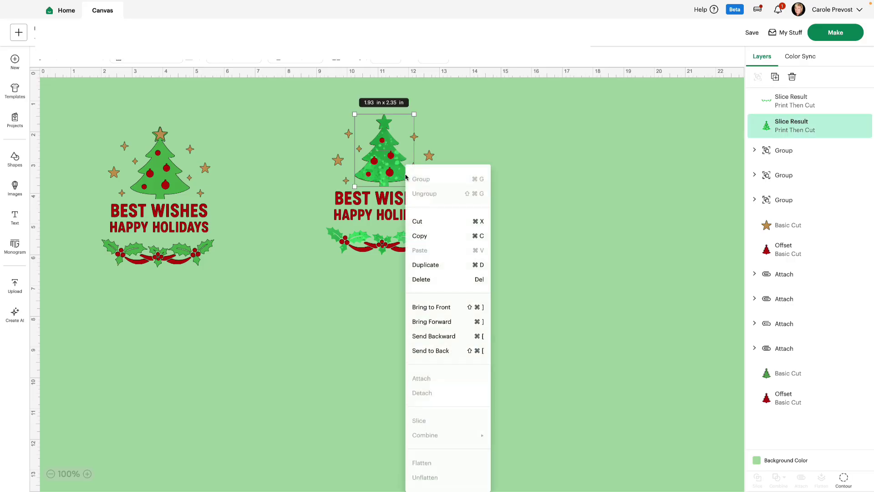
{"action": "left_click", "coordinate": [445, 337]}
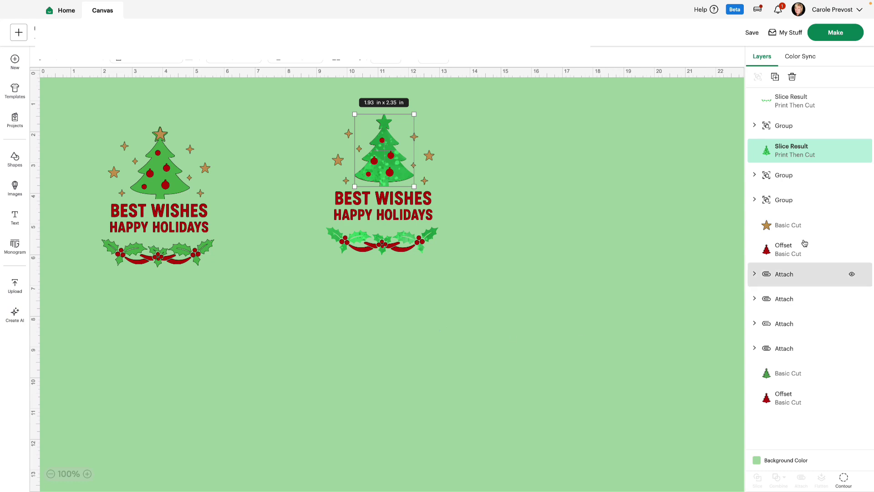
Bring the gold star to the front and nudge it into place atop the tree.
{"action": "left_click", "coordinate": [774, 227]}
{"action": "right_click", "coordinate": [774, 228]}
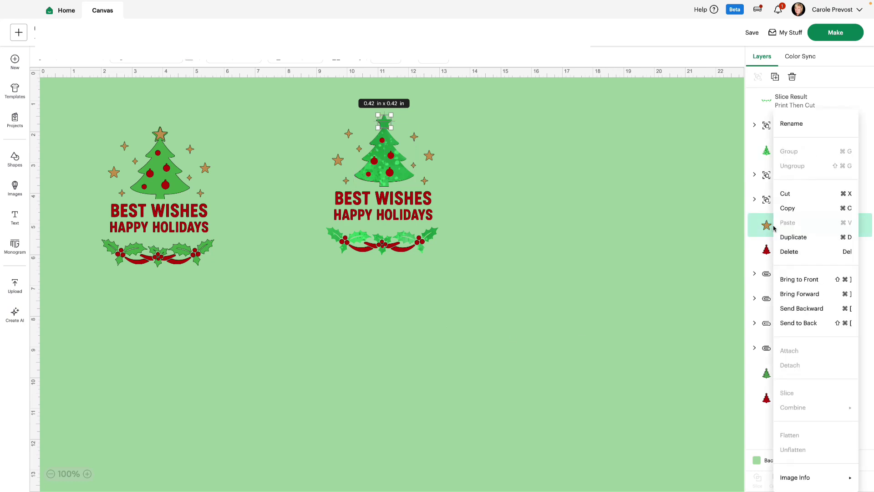
{"action": "left_click", "coordinate": [808, 279]}
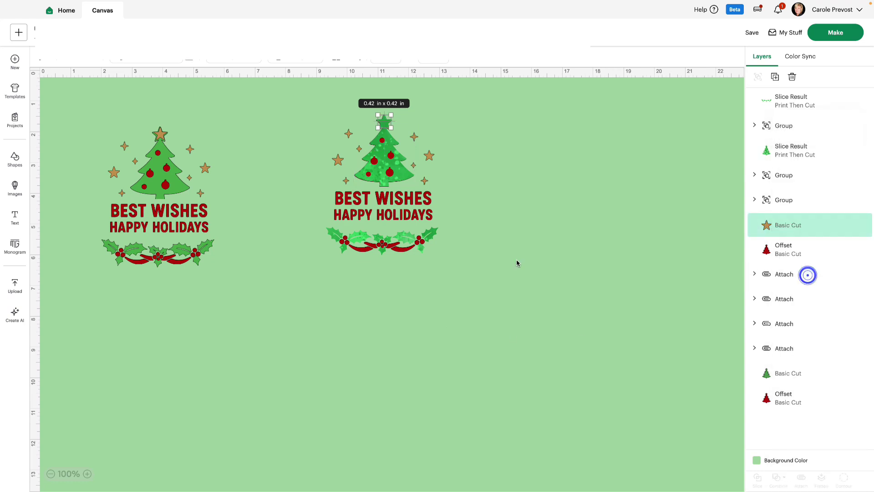
{"action": "left_click", "coordinate": [516, 260]}
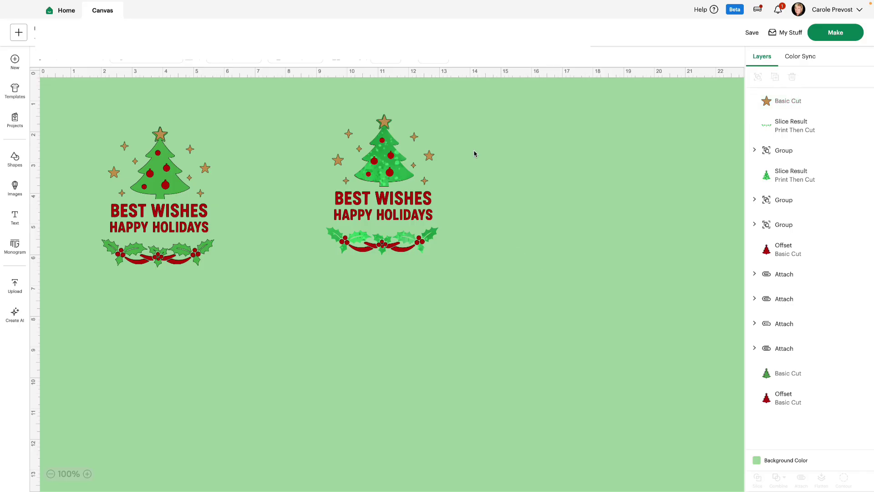
{"action": "left_click", "coordinate": [382, 124]}
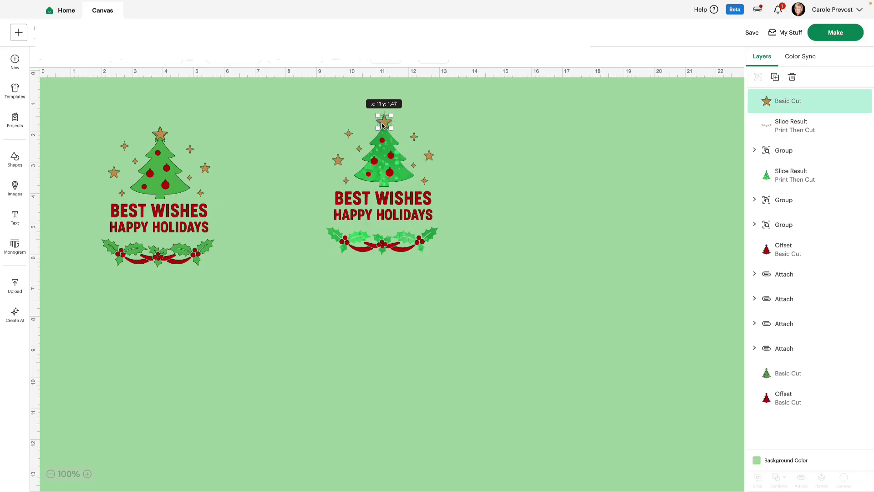
{"action": "left_click_drag", "start_coordinate": [381, 124], "coordinate": [382, 125]}
{"action": "left_click", "coordinate": [518, 155]}
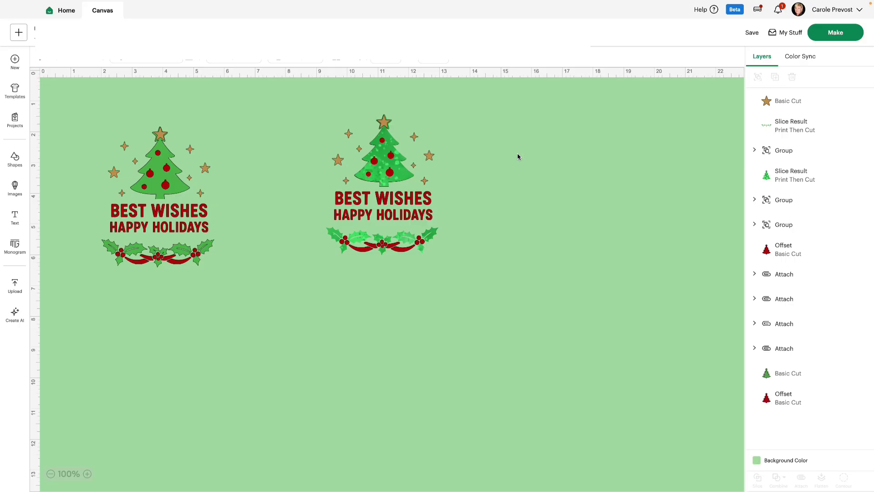
Add a square over the right-hand design and resize it to about 4.17 x 5.14 in.
{"action": "left_click", "coordinate": [15, 159]}
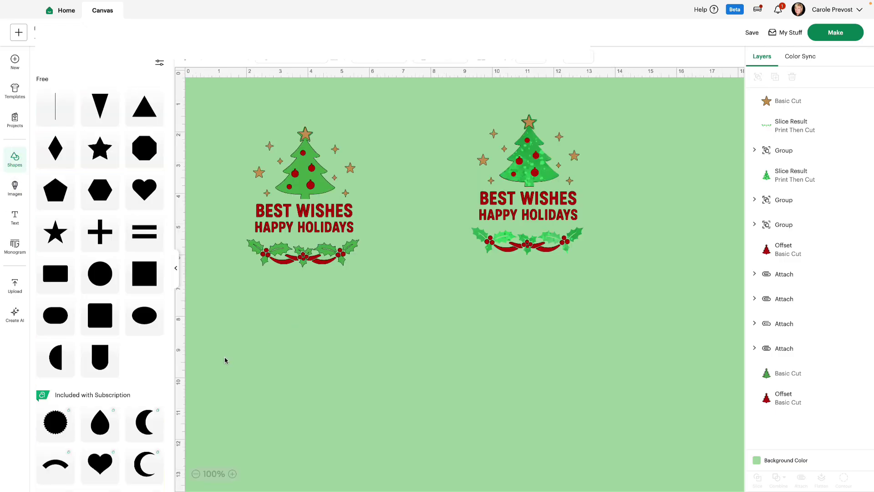
{"action": "left_click", "coordinate": [100, 315]}
{"action": "left_click_drag", "start_coordinate": [236, 115], "coordinate": [502, 132]}
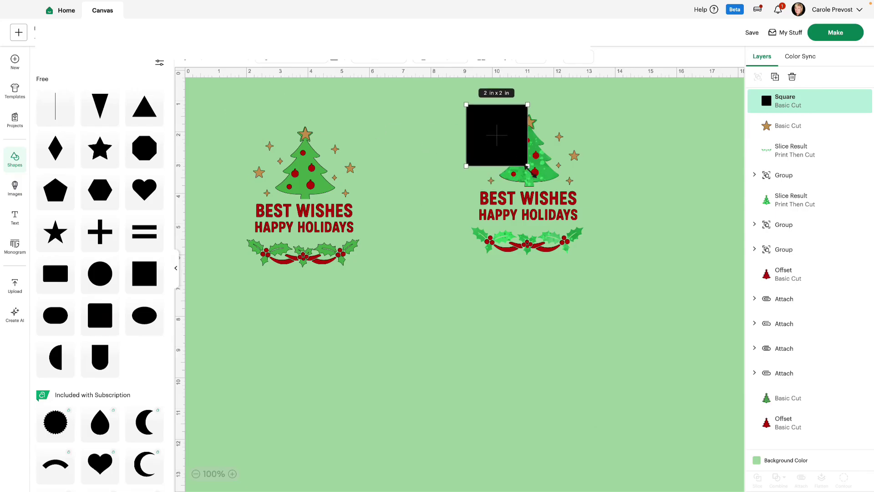
{"action": "left_click_drag", "start_coordinate": [528, 166], "coordinate": [554, 238]}
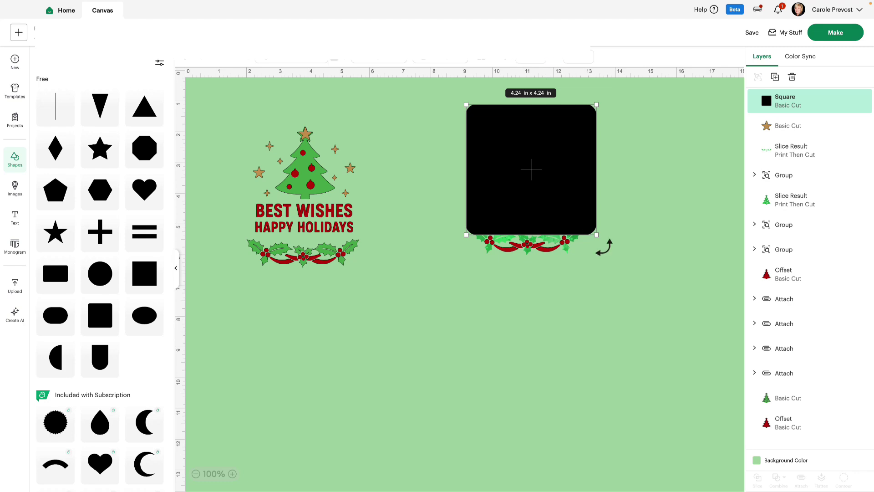
{"action": "left_click_drag", "start_coordinate": [596, 235], "coordinate": [594, 262]}
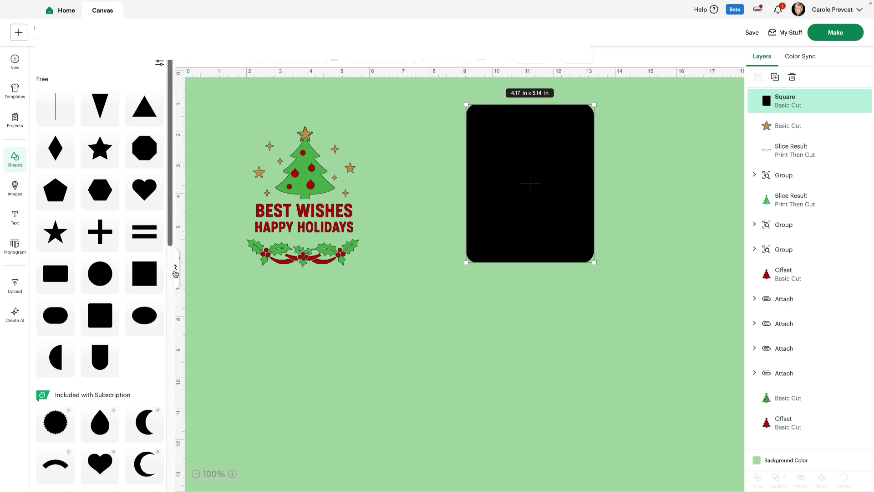
{"action": "left_click", "coordinate": [176, 267]}
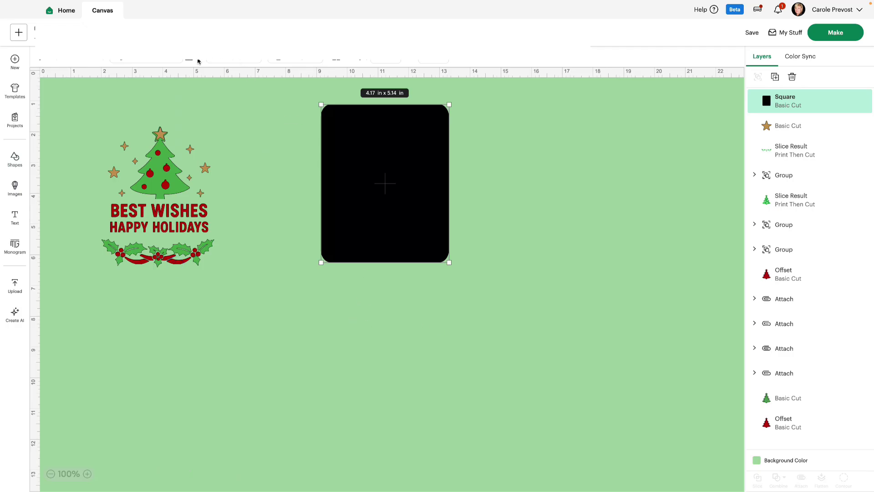
Color the square white and send it to the back behind the tree design.
{"action": "left_click", "coordinate": [189, 61]}
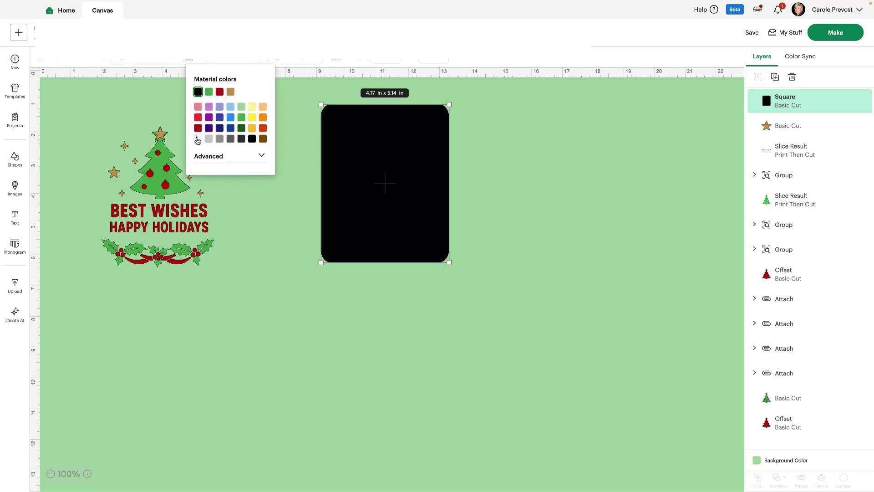
{"action": "left_click", "coordinate": [198, 139]}
{"action": "left_click", "coordinate": [356, 324]}
{"action": "left_click", "coordinate": [423, 205]}
{"action": "right_click", "coordinate": [423, 208]}
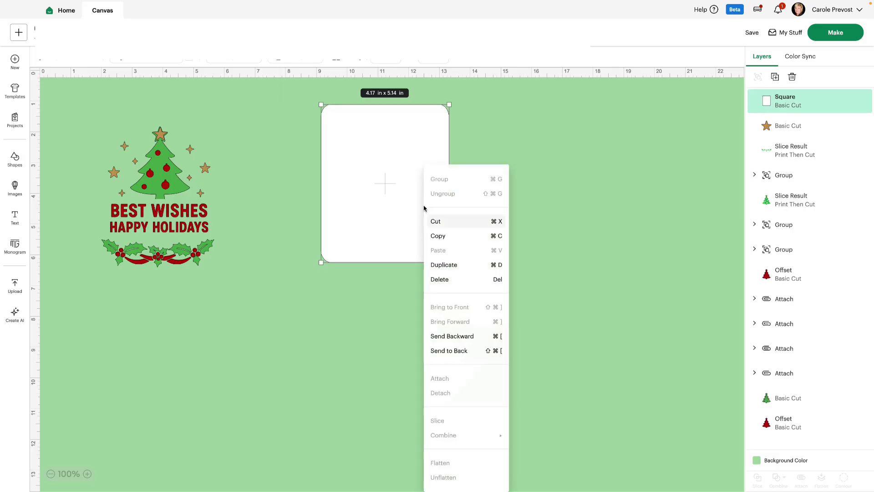
{"action": "left_click", "coordinate": [443, 353]}
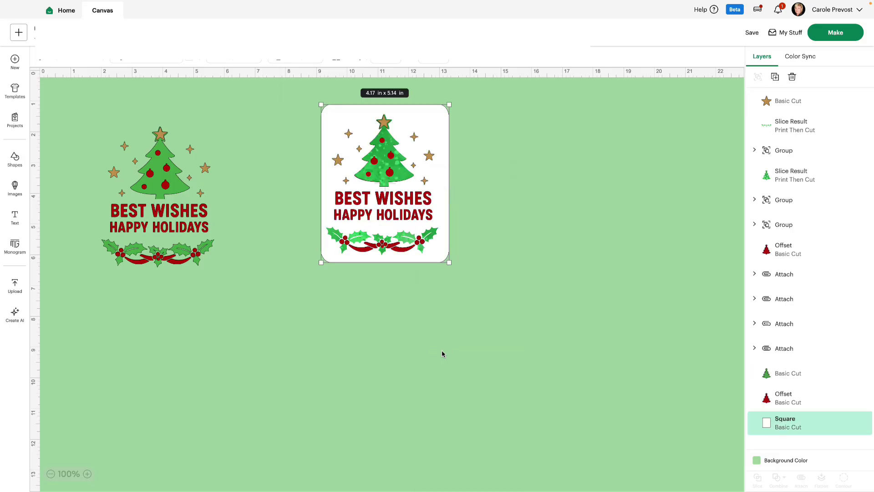
Move the white card aside and group all parts of the middle tree design.
{"action": "left_click", "coordinate": [441, 353]}
{"action": "left_click_drag", "start_coordinate": [441, 119], "coordinate": [665, 165]}
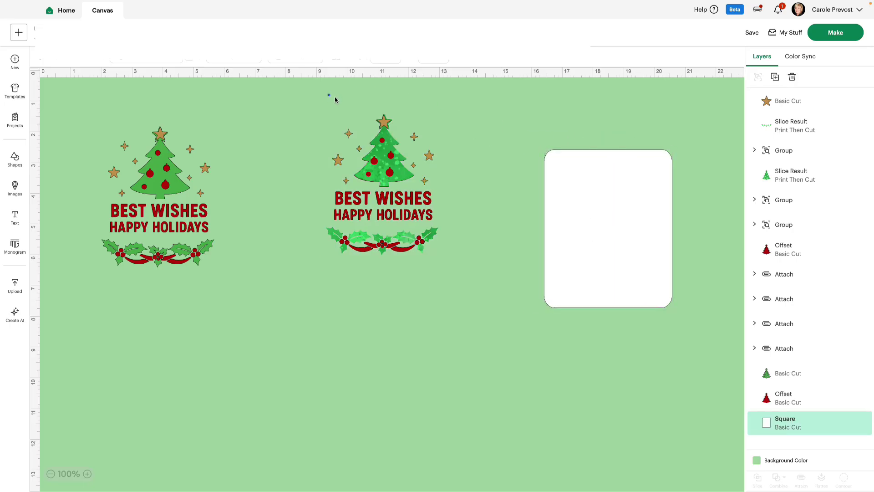
{"action": "left_click_drag", "start_coordinate": [328, 94], "coordinate": [449, 269]}
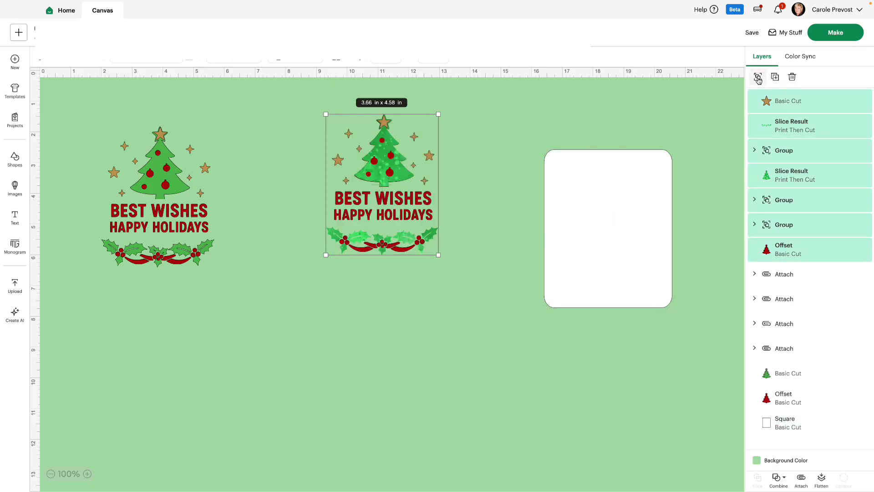
{"action": "left_click", "coordinate": [758, 78]}
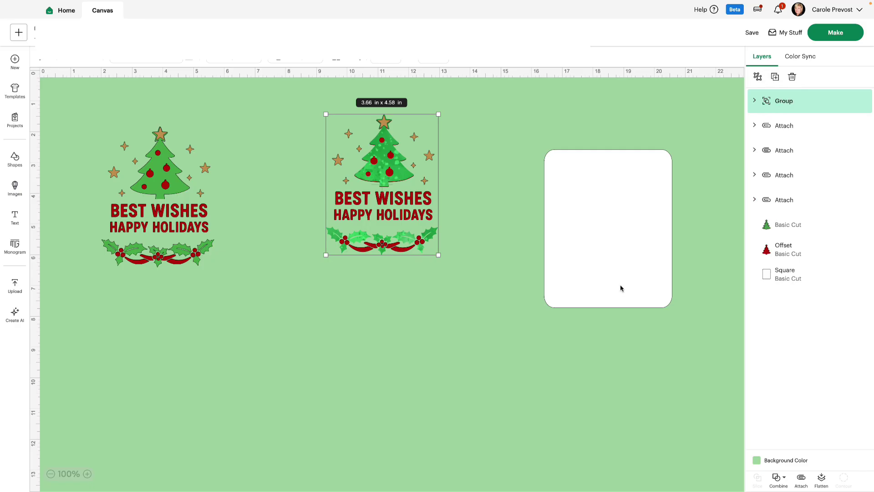
Put the white card back behind the design and center the design on it.
{"action": "left_click_drag", "start_coordinate": [621, 288], "coordinate": [395, 245]}
{"action": "left_click", "coordinate": [357, 306]}
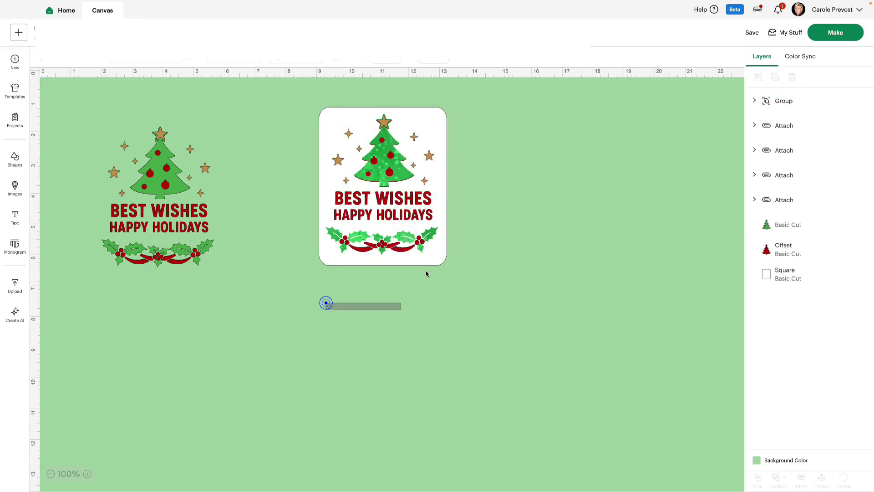
{"action": "left_click_drag", "start_coordinate": [326, 303], "coordinate": [446, 94]}
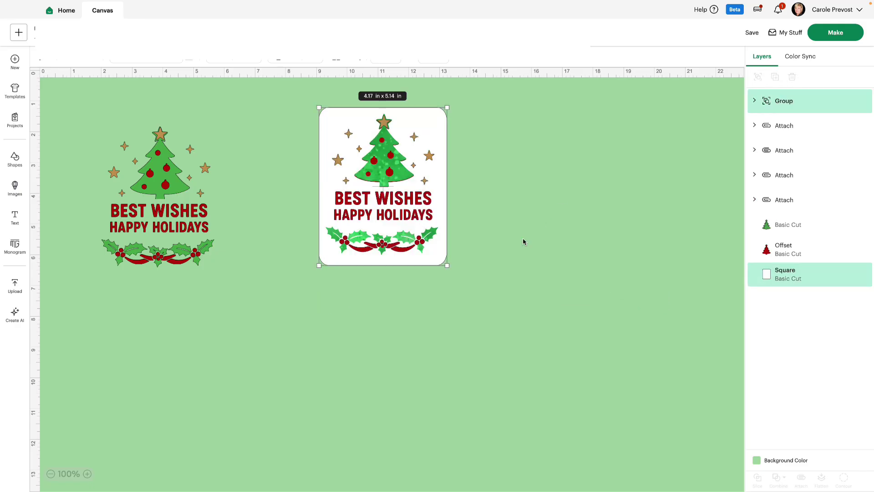
{"action": "right_click", "coordinate": [428, 242]}
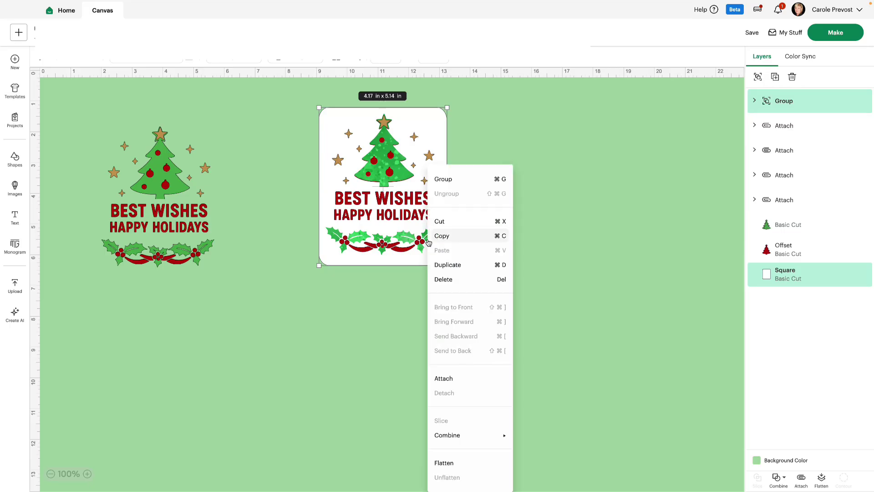
{"action": "left_click", "coordinate": [228, 61]}
{"action": "left_click", "coordinate": [228, 61]}
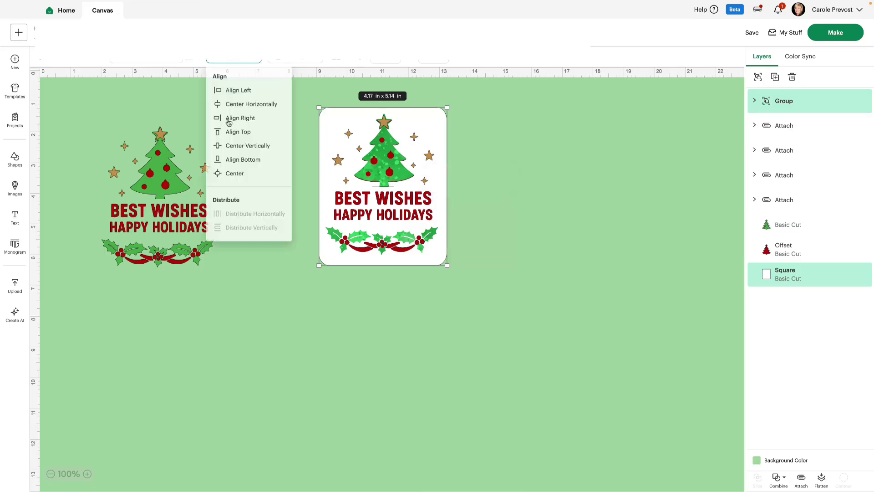
{"action": "left_click", "coordinate": [246, 178]}
Flatten the card and tree design into one printable piece and move it left.
{"action": "left_click", "coordinate": [536, 191]}
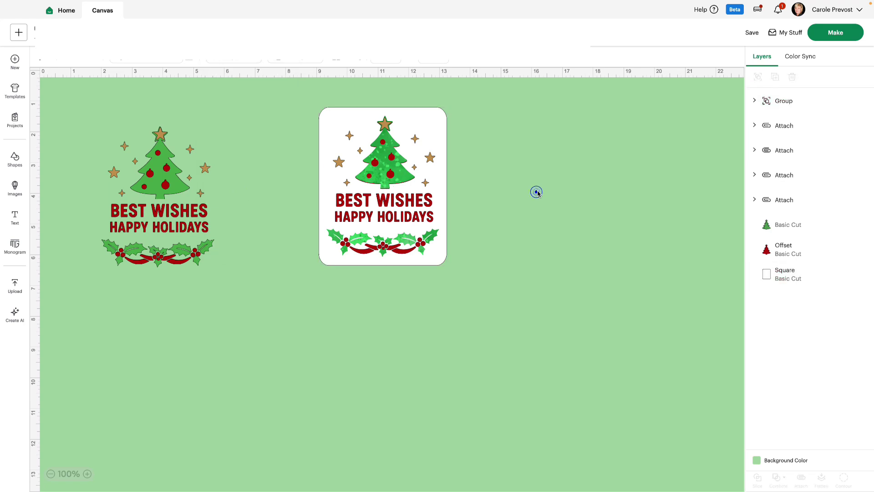
{"action": "left_click_drag", "start_coordinate": [310, 298], "coordinate": [484, 91]}
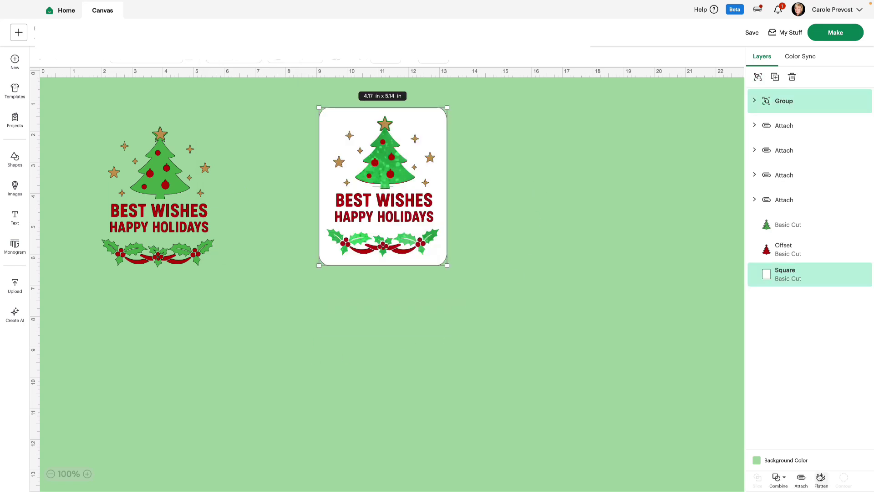
{"action": "left_click", "coordinate": [822, 477]}
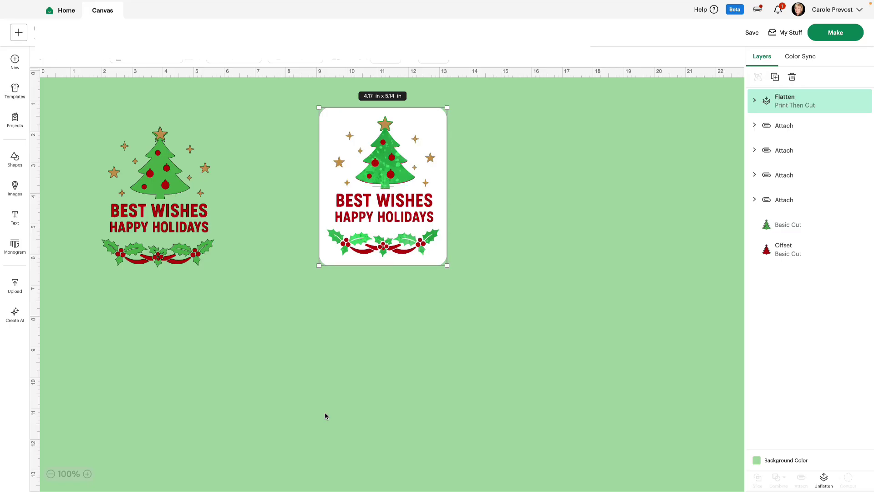
{"action": "left_click", "coordinate": [325, 413]}
{"action": "left_click_drag", "start_coordinate": [407, 223], "coordinate": [324, 237]}
{"action": "left_click", "coordinate": [546, 147]}
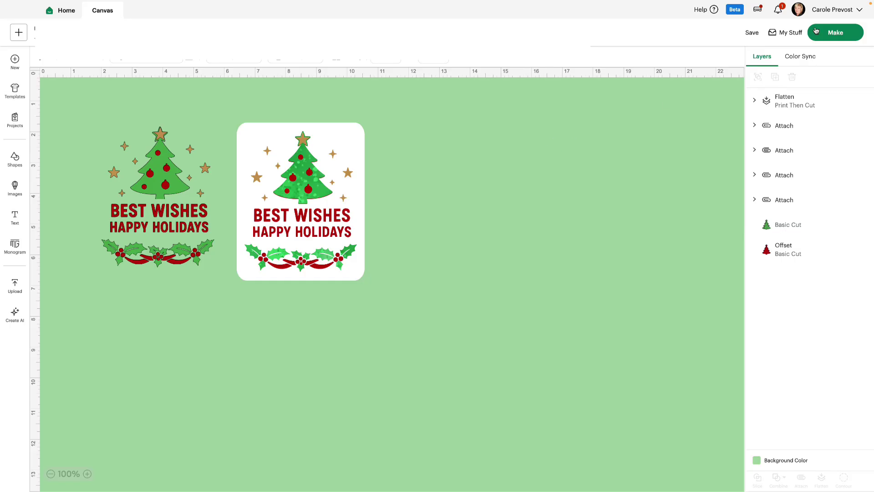
{"action": "left_click", "coordinate": [835, 32]}
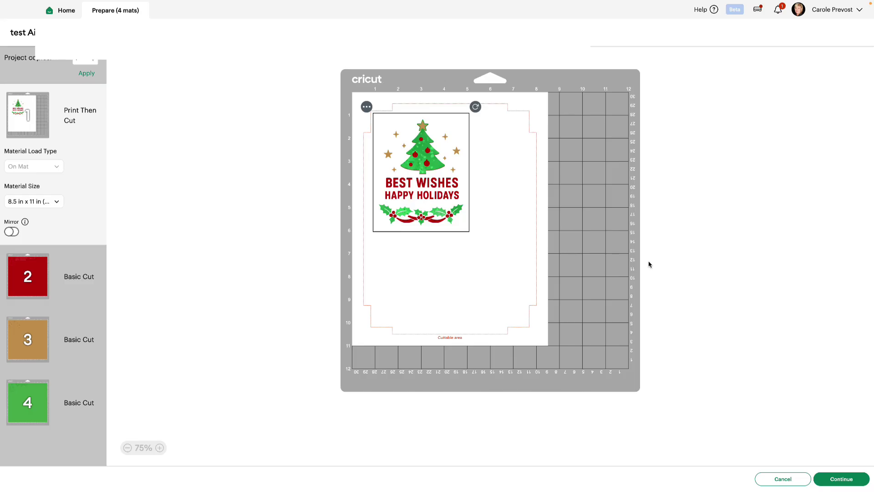
{"action": "left_click", "coordinate": [62, 272]}
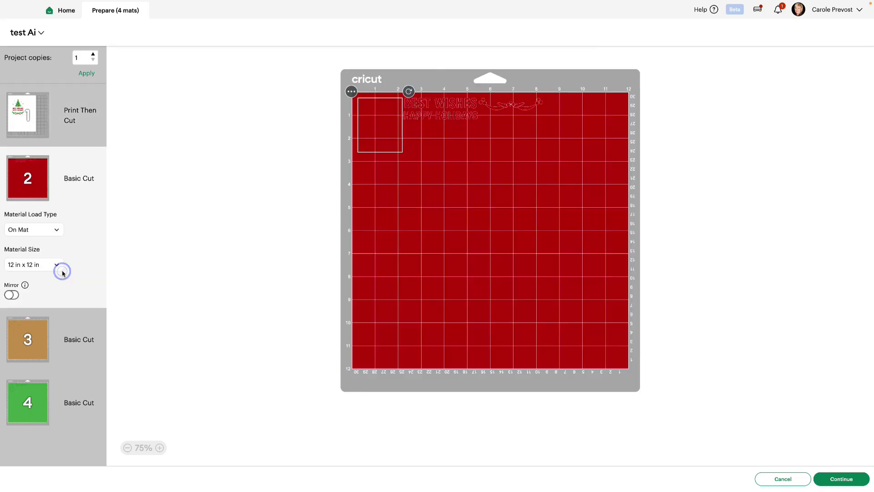
{"action": "left_click", "coordinate": [68, 343]}
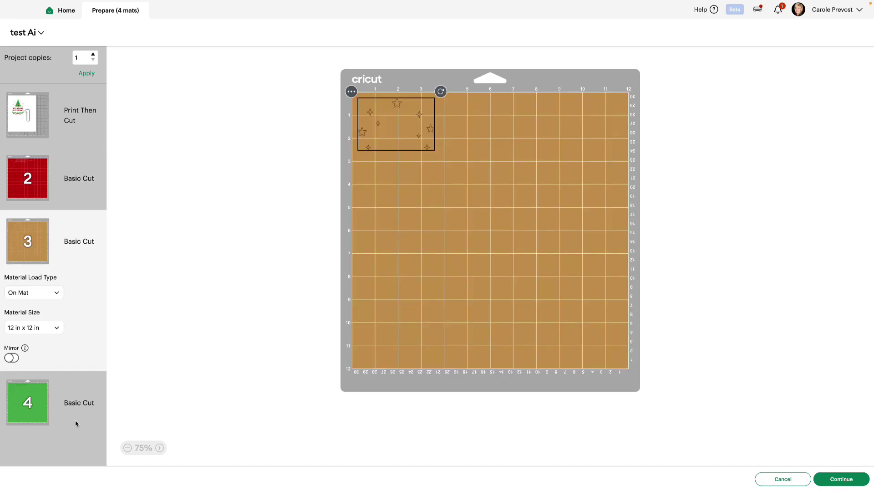
{"action": "left_click", "coordinate": [76, 423]}
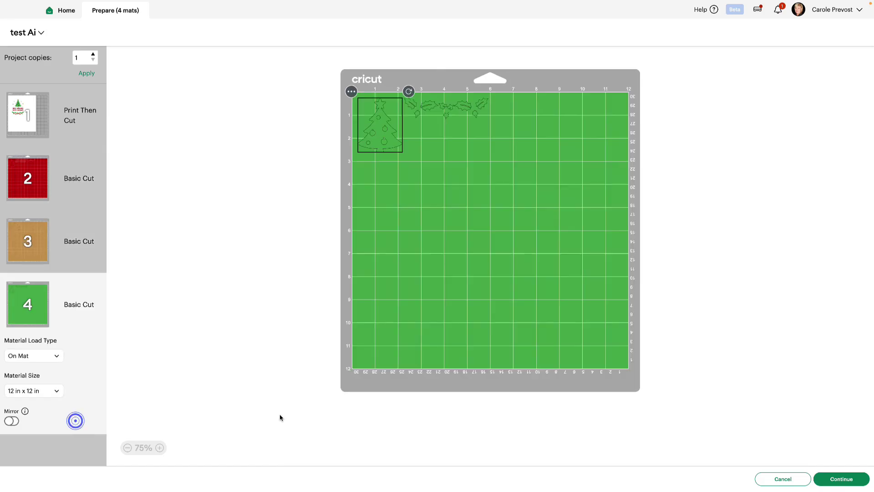
{"action": "left_click", "coordinate": [74, 182]}
{"action": "left_click", "coordinate": [67, 337]}
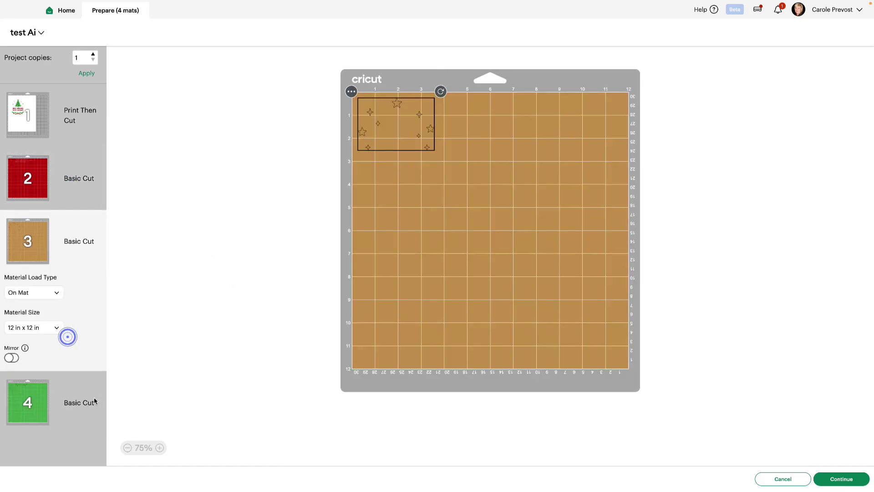
{"action": "left_click", "coordinate": [93, 401]}
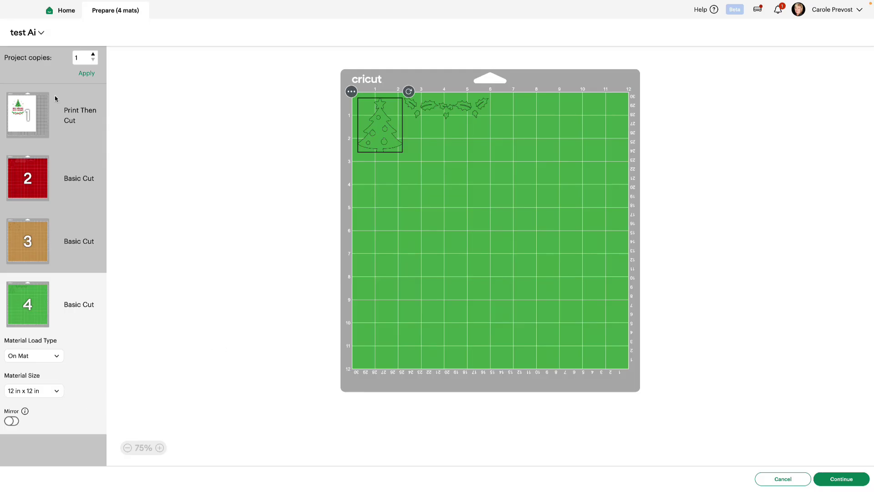
{"action": "left_click", "coordinate": [63, 108]}
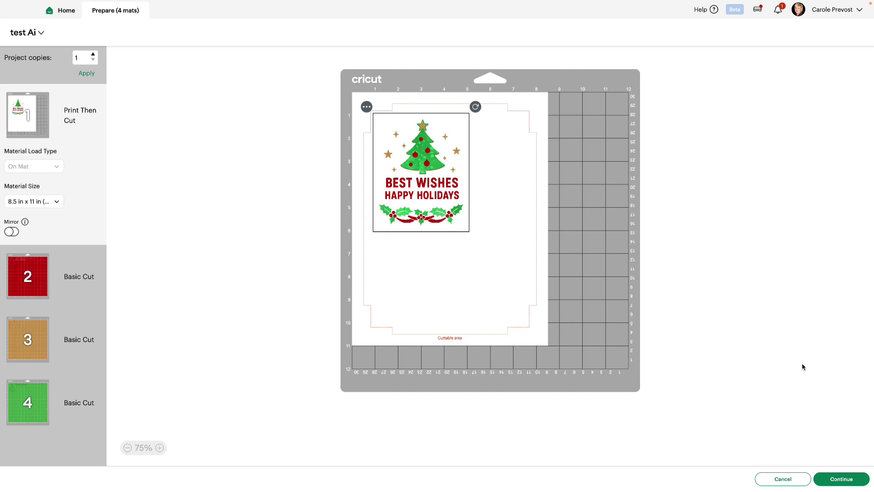
{"action": "left_click", "coordinate": [781, 478]}
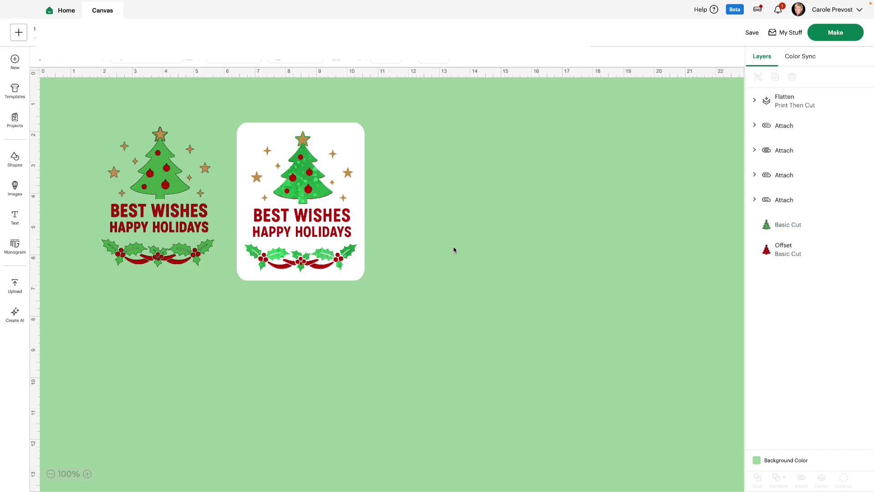
{"action": "left_click", "coordinate": [454, 249]}
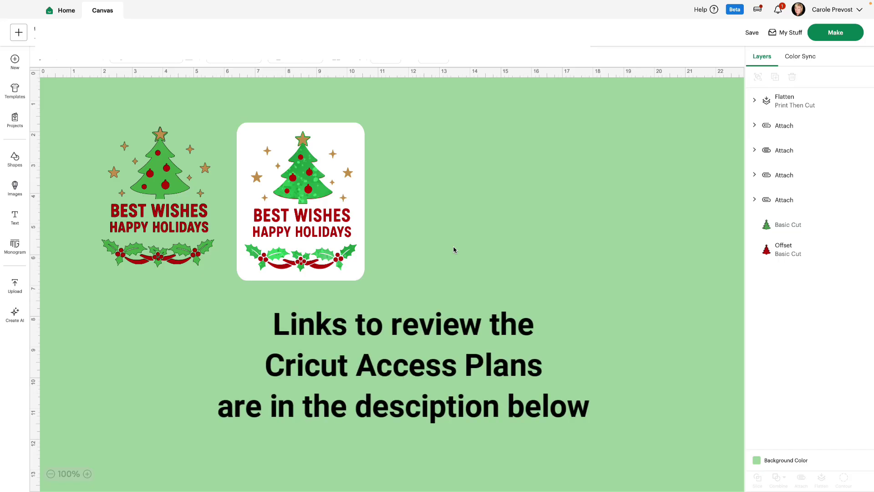